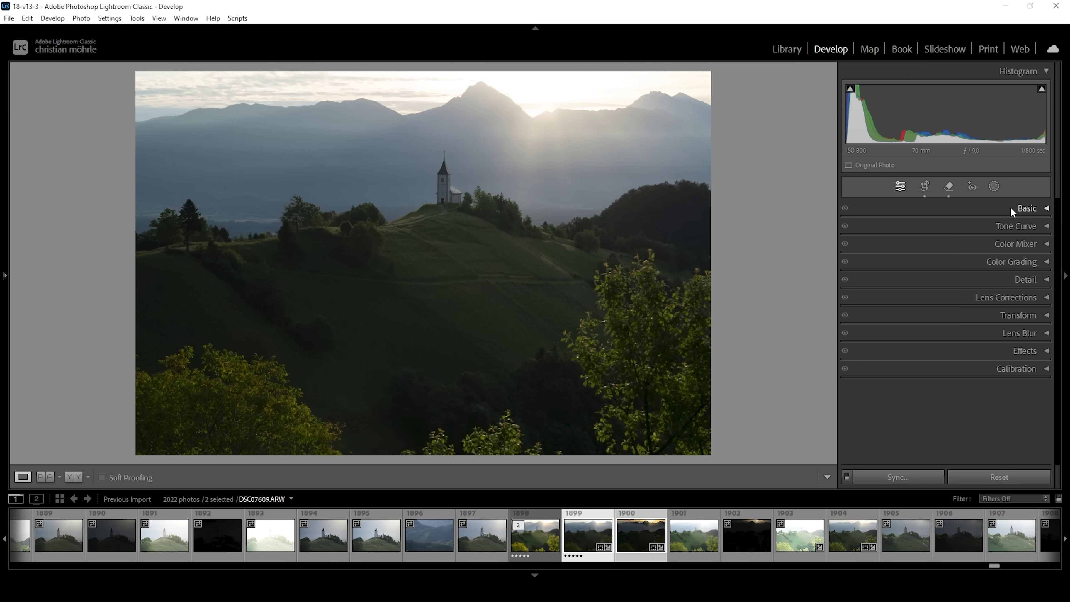
Step: Expand the Basic panel to show the church photo's unedited tone and colour settings
click(1038, 211)
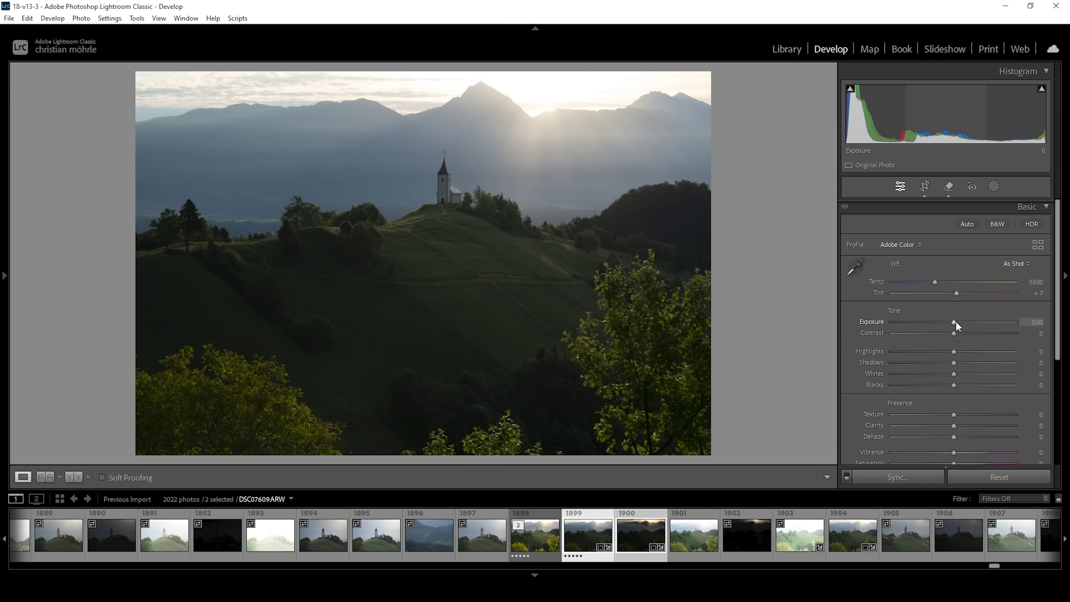
Step: Set Exposure +0.93, Highlights −24, Shadows +18 and Blacks +10 in the Basic panel
drag(955, 321, 967, 323)
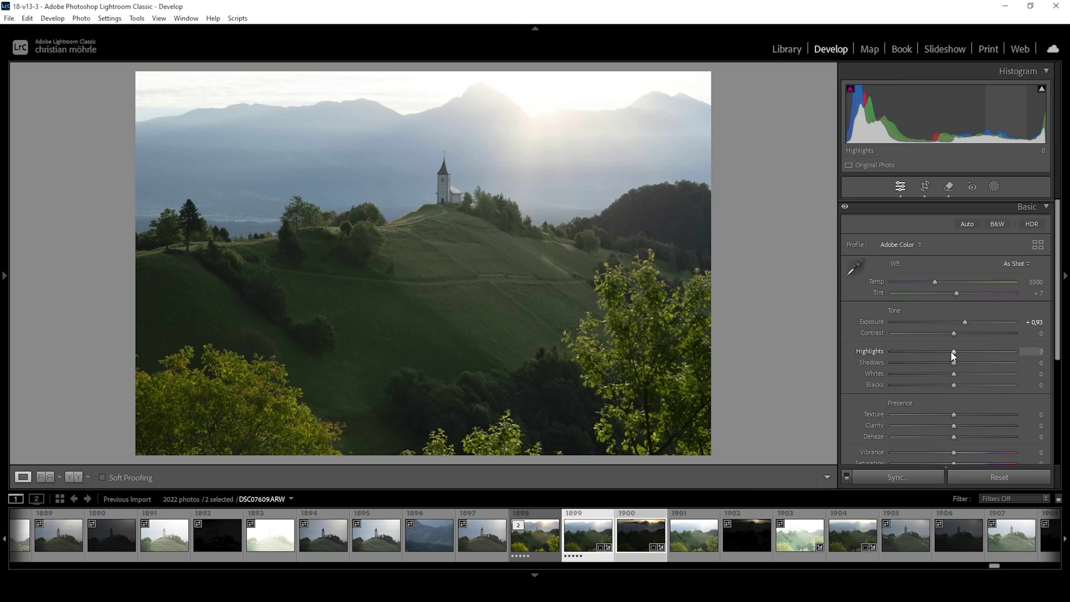
drag(953, 356, 936, 352)
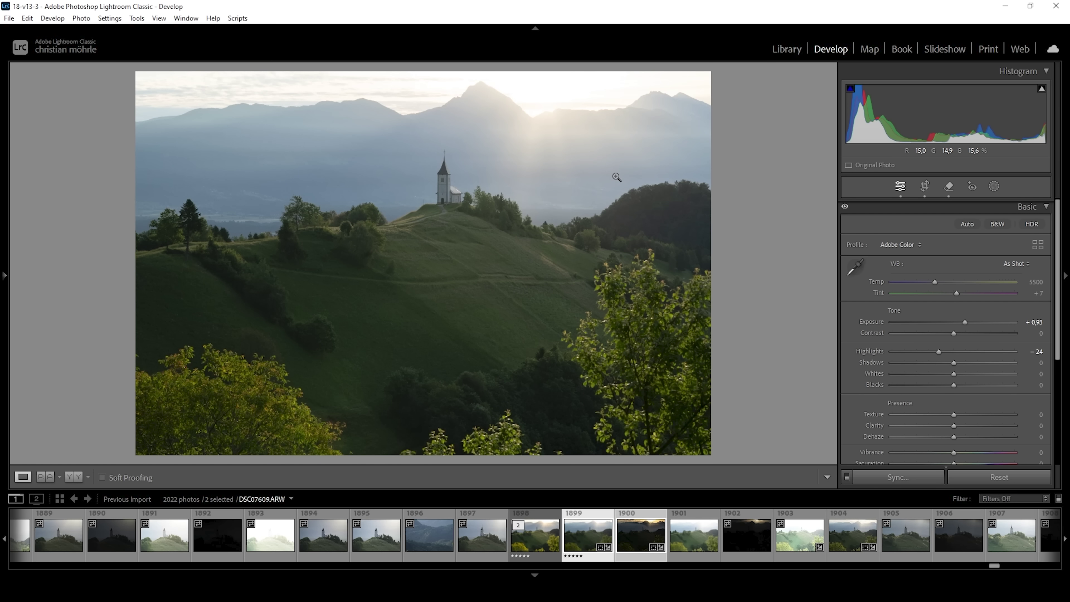
mouse_move(953, 367)
mouse_down()
mouse_move(963, 365)
mouse_move(962, 386)
mouse_up()
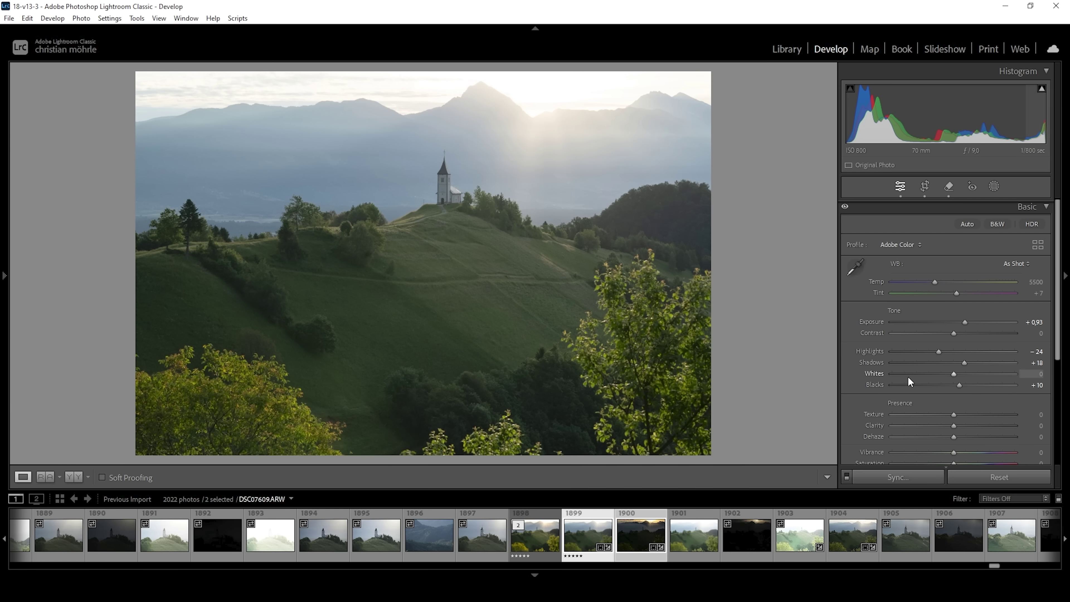
Step: Set Texture +7, Clarity +5, Dehaze −2, Vibrance +7 and Saturation +4
scroll(908, 376, down, 2)
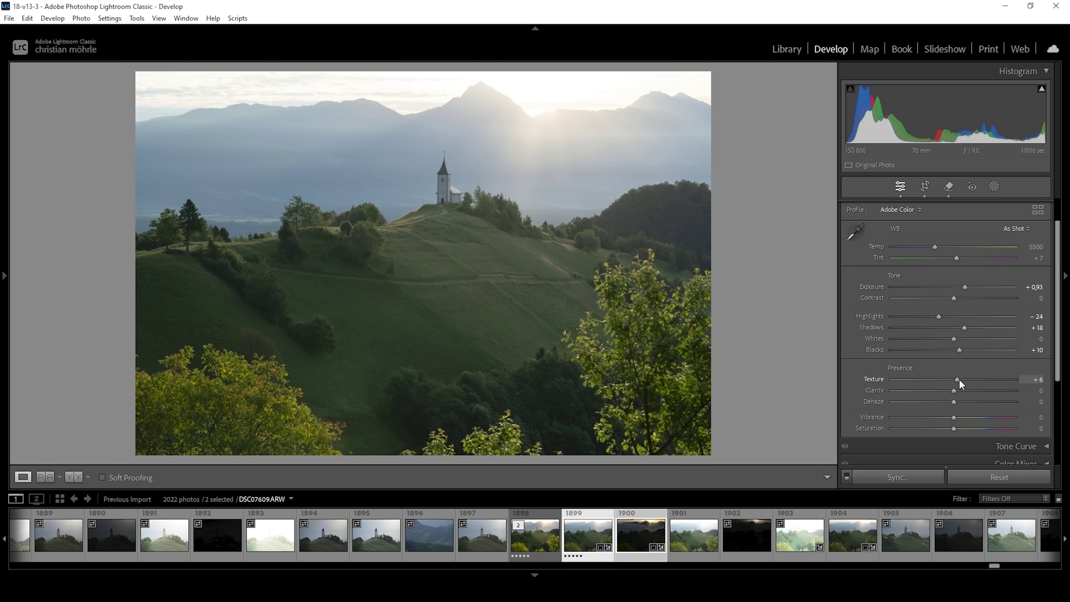
drag(959, 379, 956, 394)
drag(951, 401, 949, 401)
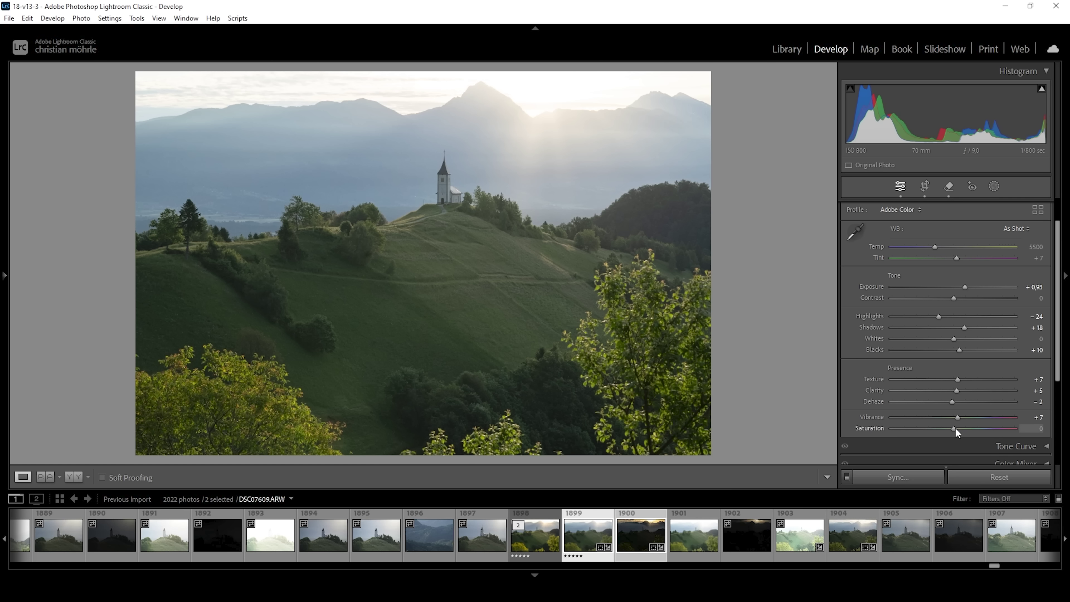
drag(956, 429, 958, 430)
key(y)
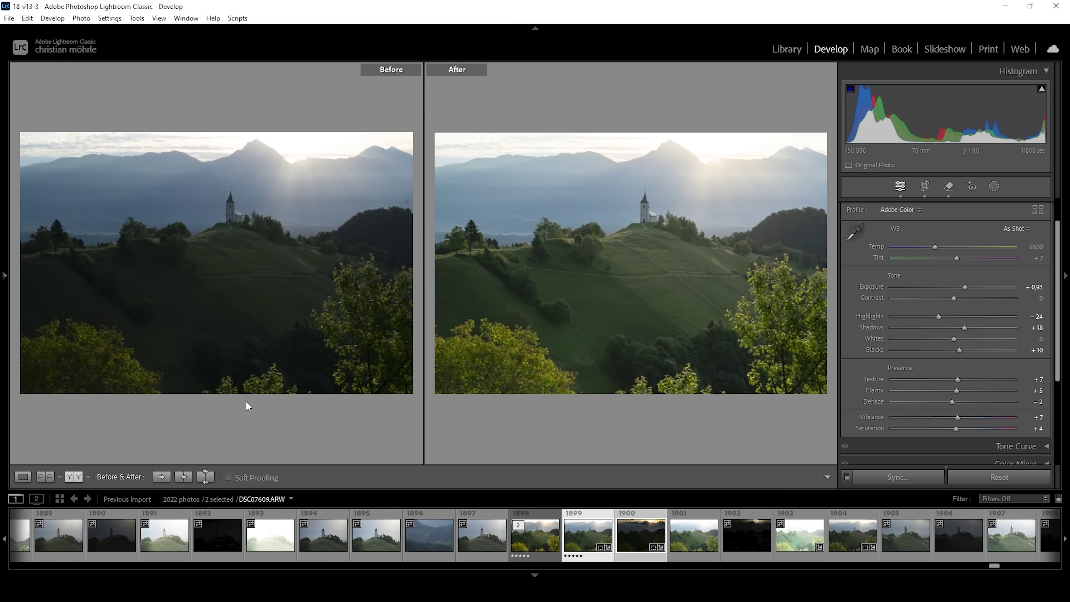
key(y)
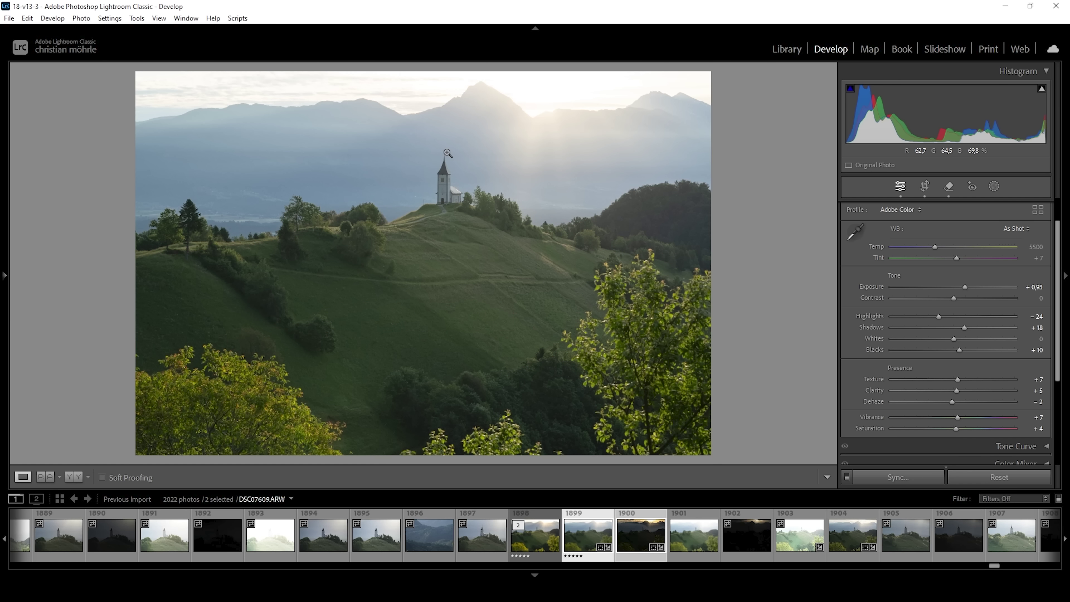
Step: Create Mask 1 as a Luminance Range mask sampled from the sky, giving range 49/74
click(993, 187)
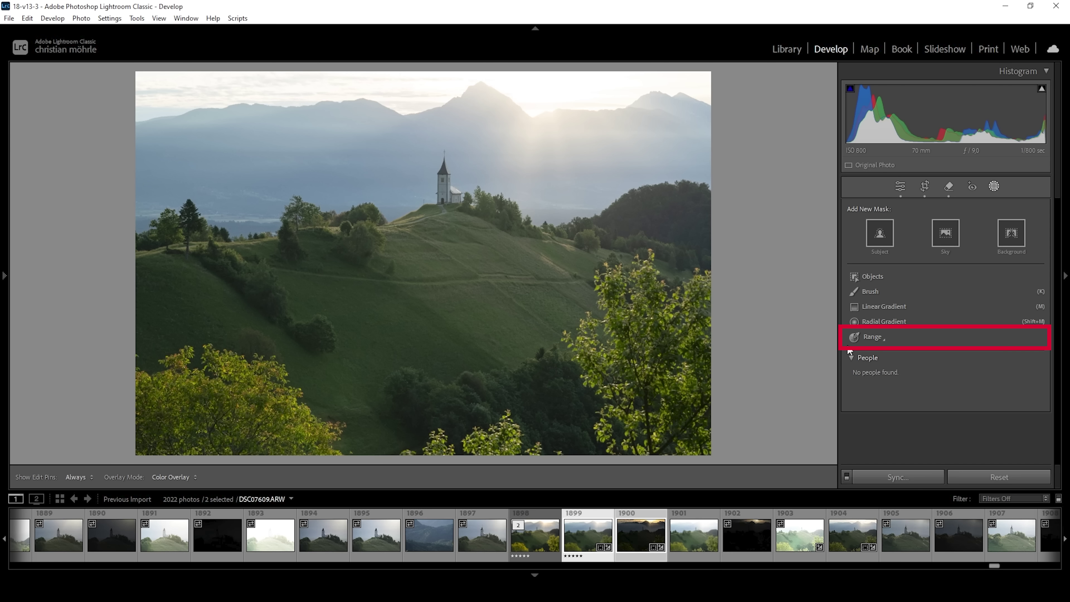
click(868, 337)
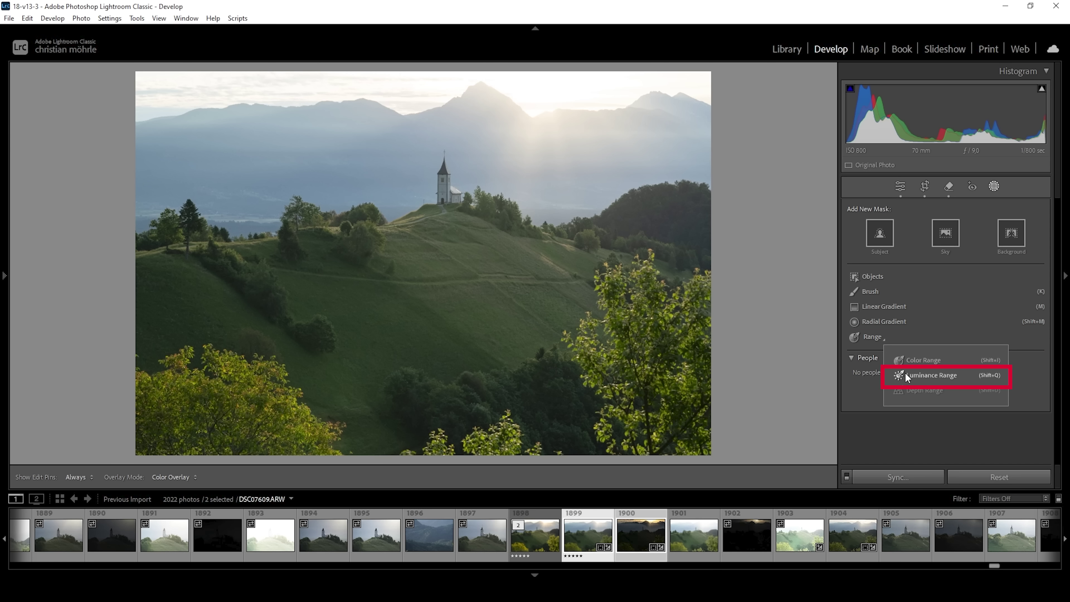
click(913, 375)
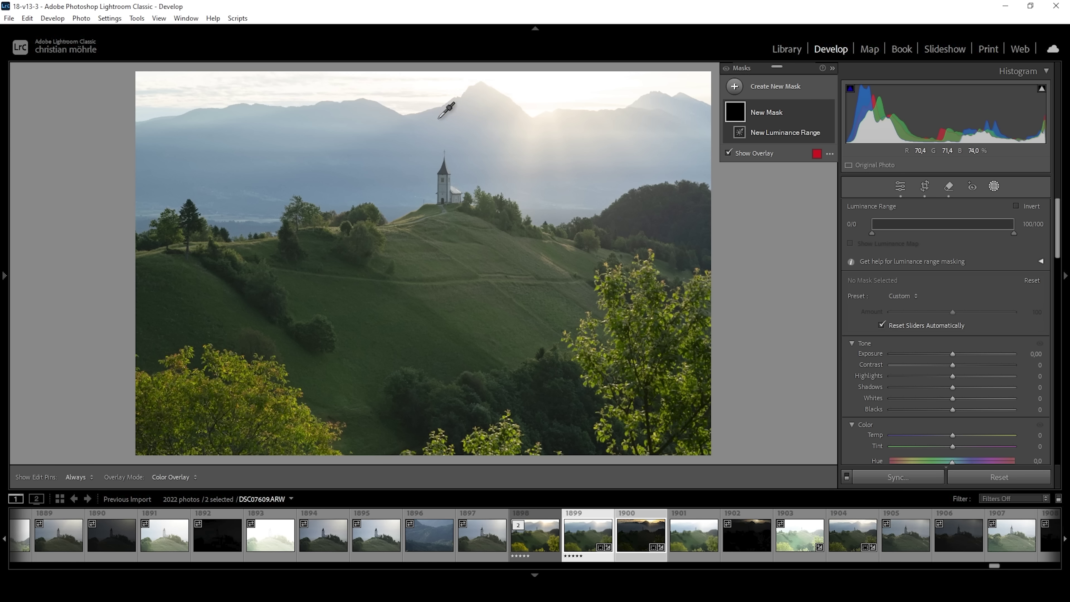
click(446, 121)
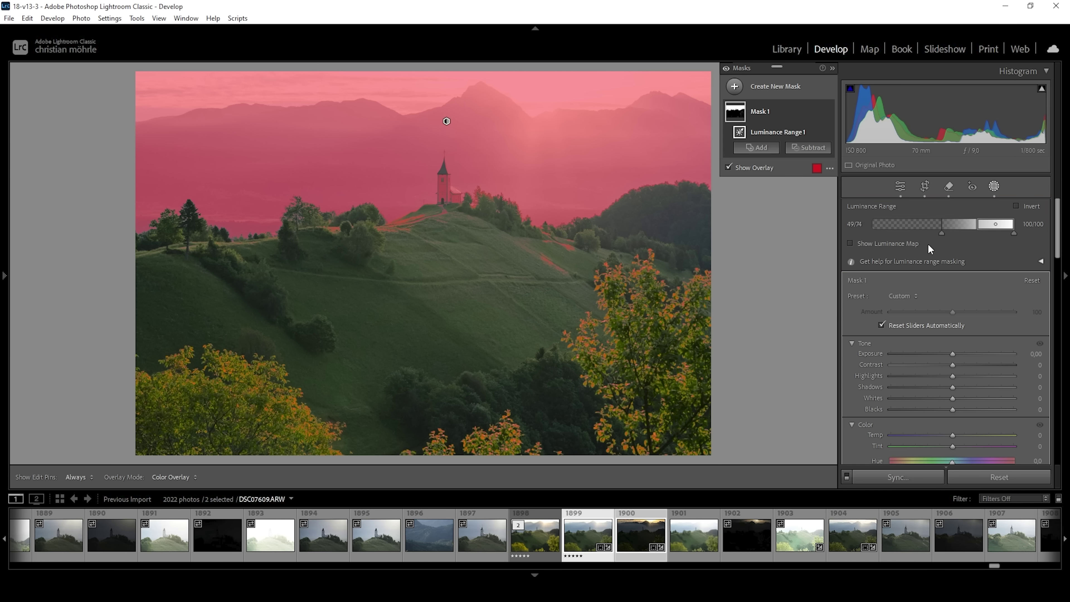
Step: Adjust Mask 1's luminance handles and falloffs so the range reads 61/77 to 79/94
click(1013, 233)
drag(1013, 233, 1001, 231)
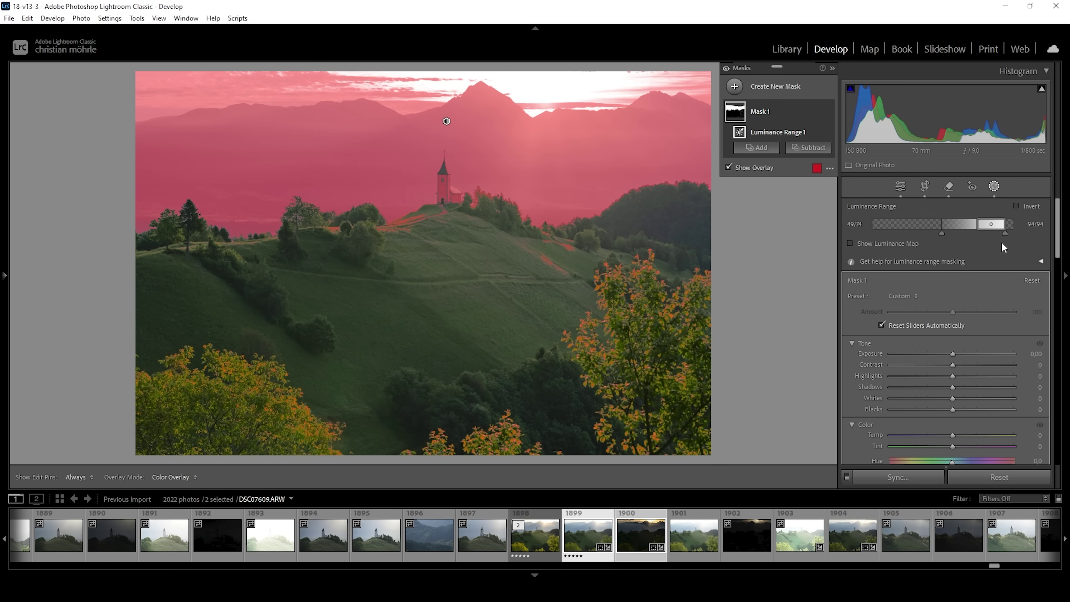
drag(1006, 223, 1007, 224)
drag(1007, 228, 987, 224)
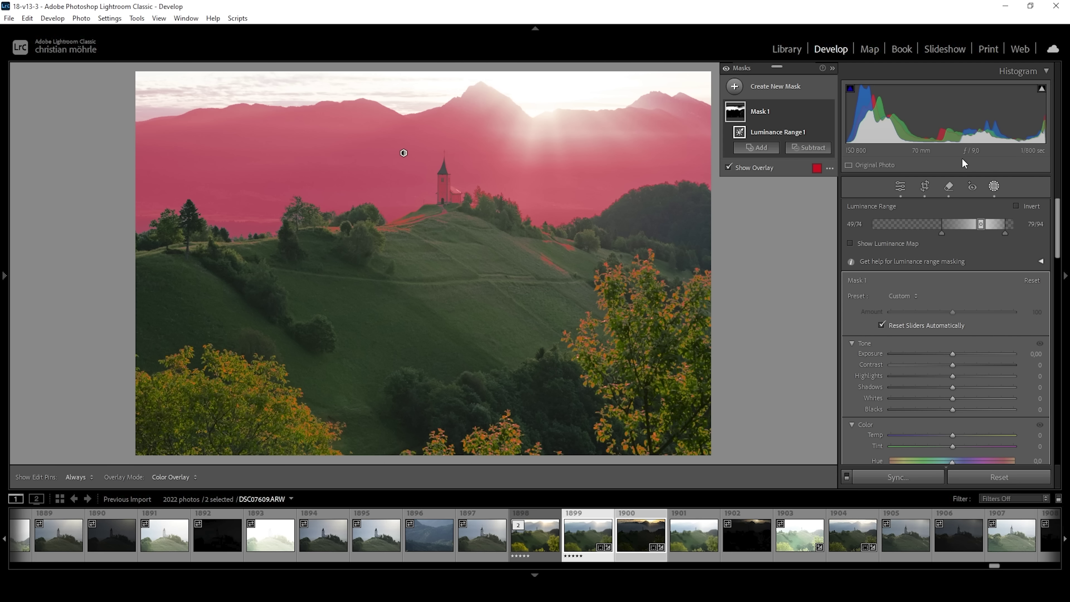
drag(979, 224, 973, 229)
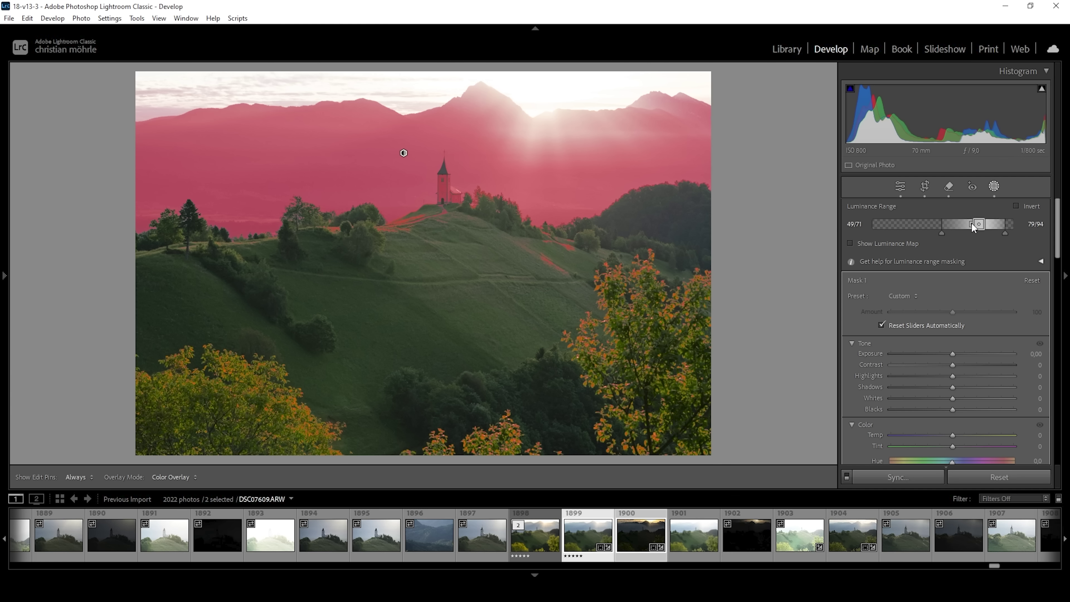
drag(941, 233, 946, 236)
drag(948, 235, 957, 236)
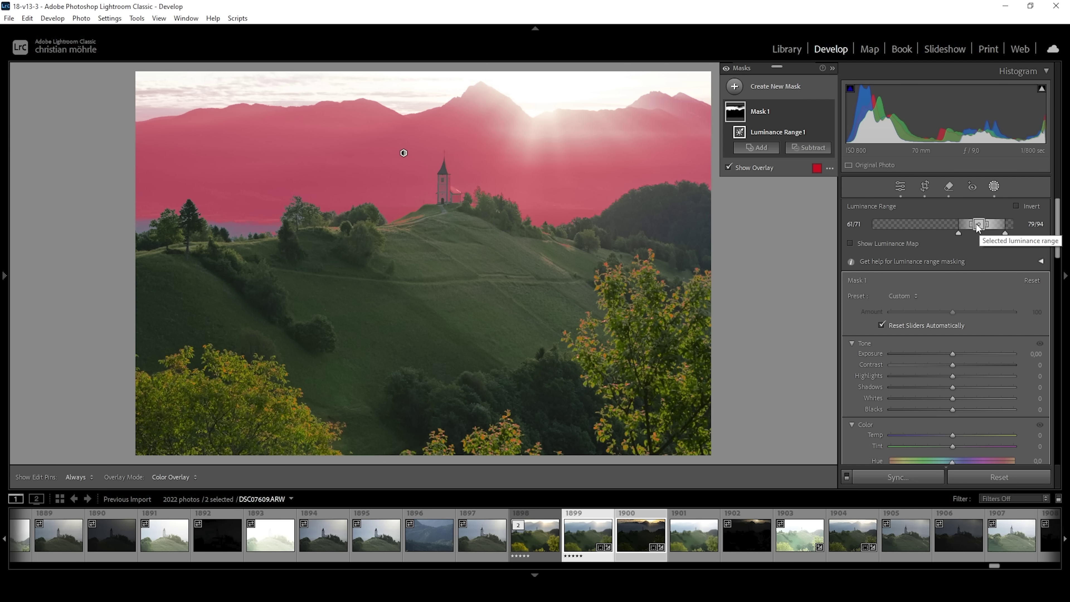
drag(971, 223, 959, 223)
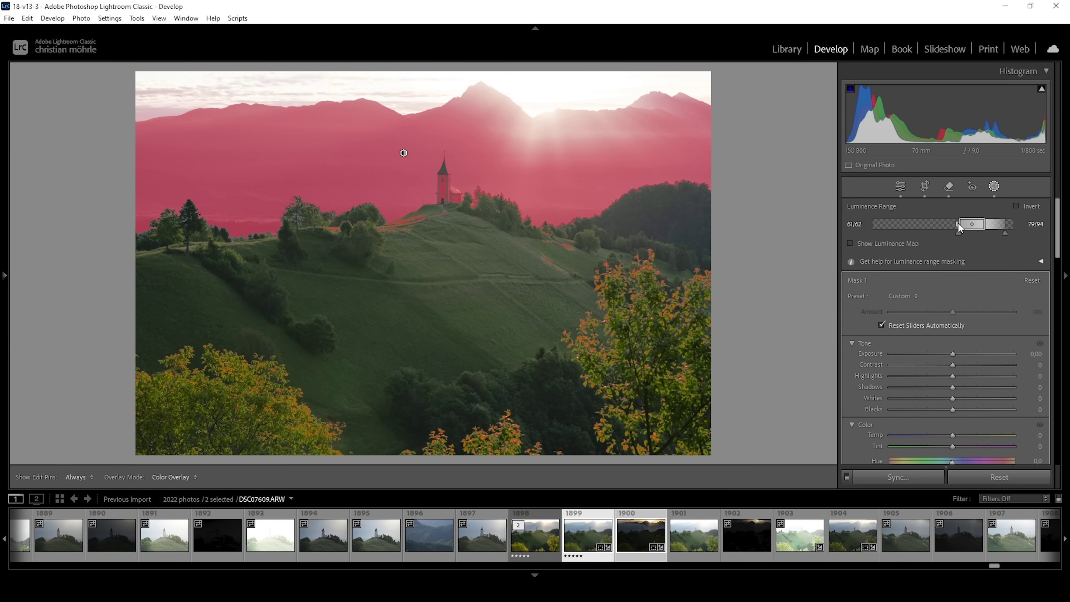
drag(958, 222, 976, 224)
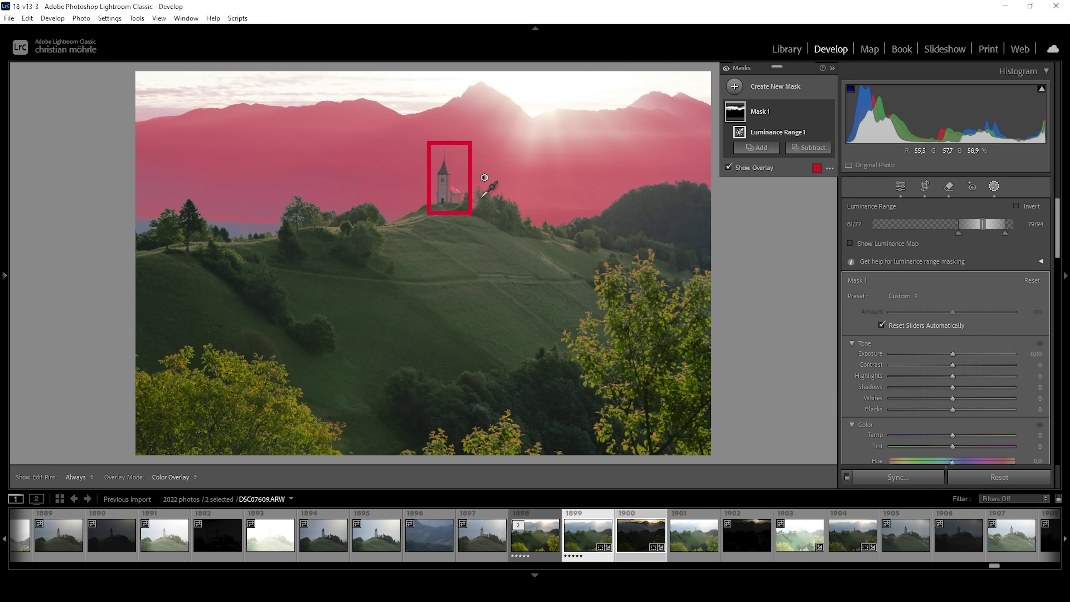
Step: Subtract the church from Mask 1 with a rectangle-drawn object selection
click(811, 148)
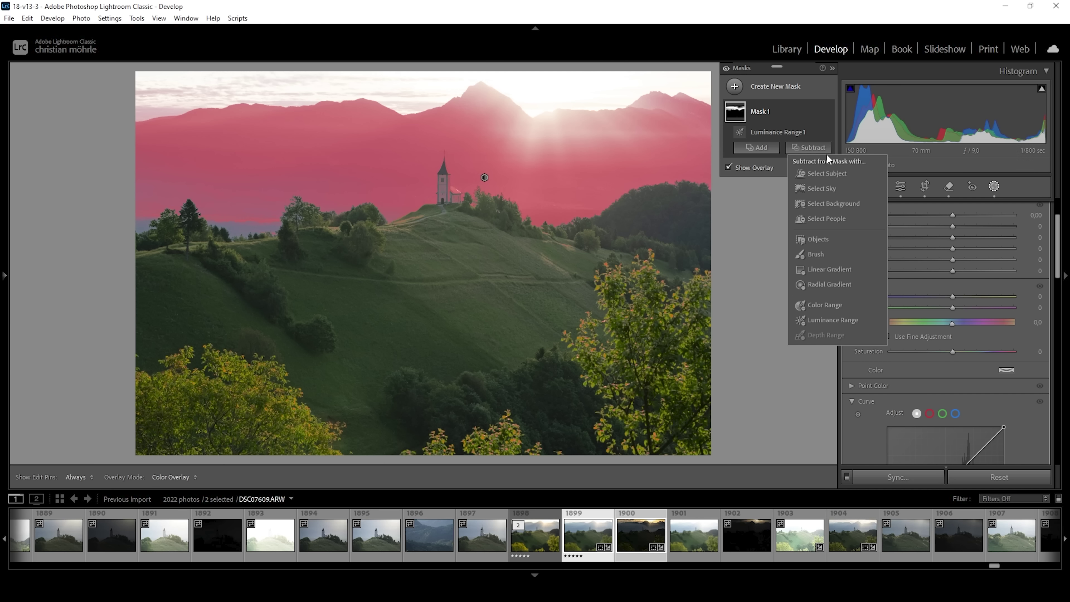
click(818, 240)
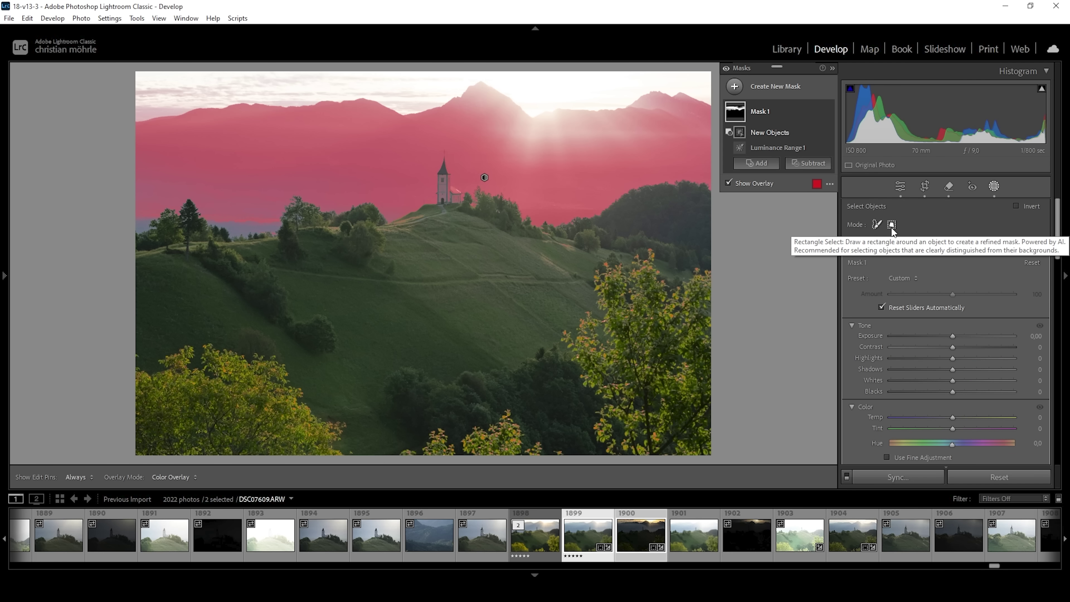
click(892, 228)
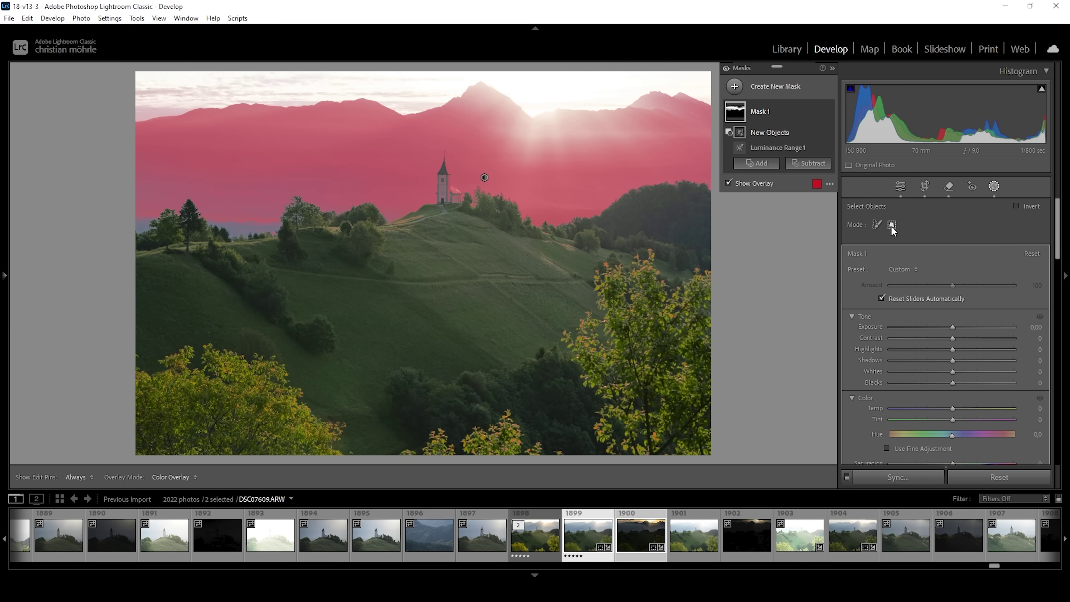
drag(432, 148, 465, 208)
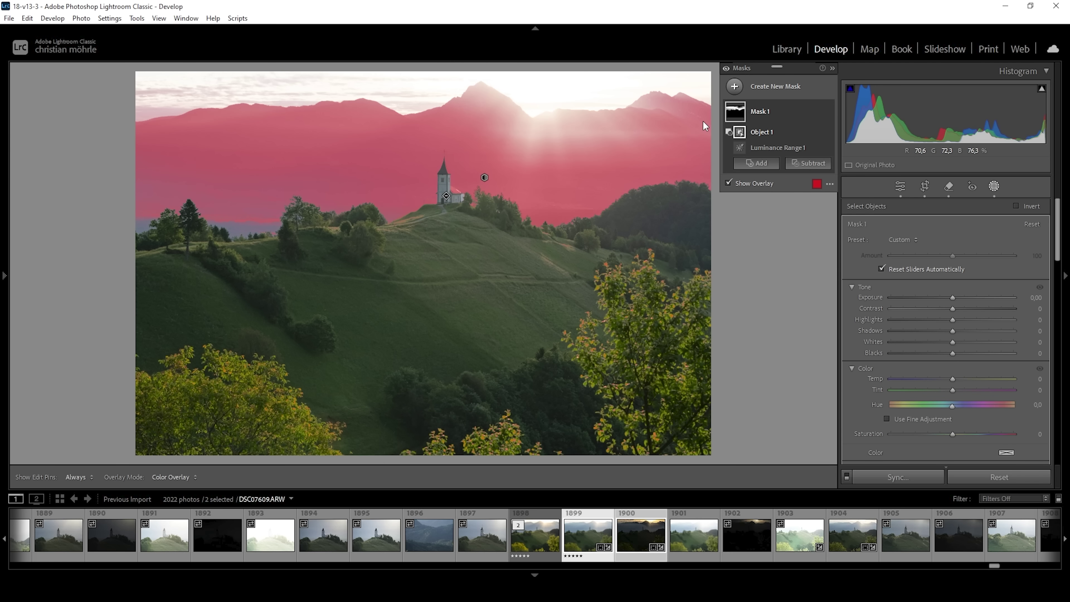
click(807, 163)
click(824, 287)
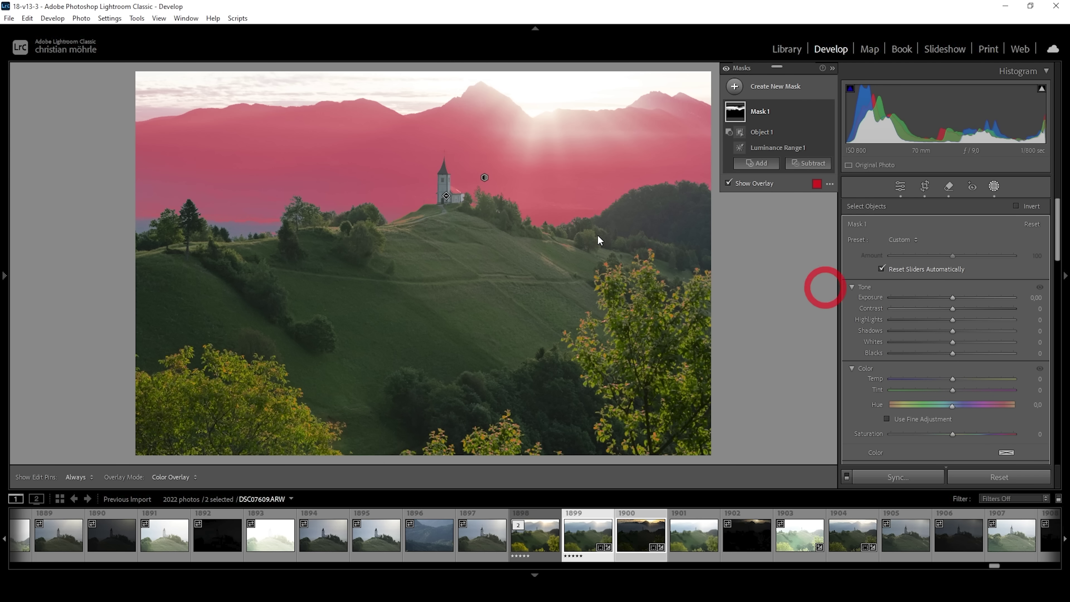
Step: Subtract a linear gradient drawn up from the church, with its top stretched into the sky
drag(442, 219, 442, 125)
drag(440, 220, 442, 254)
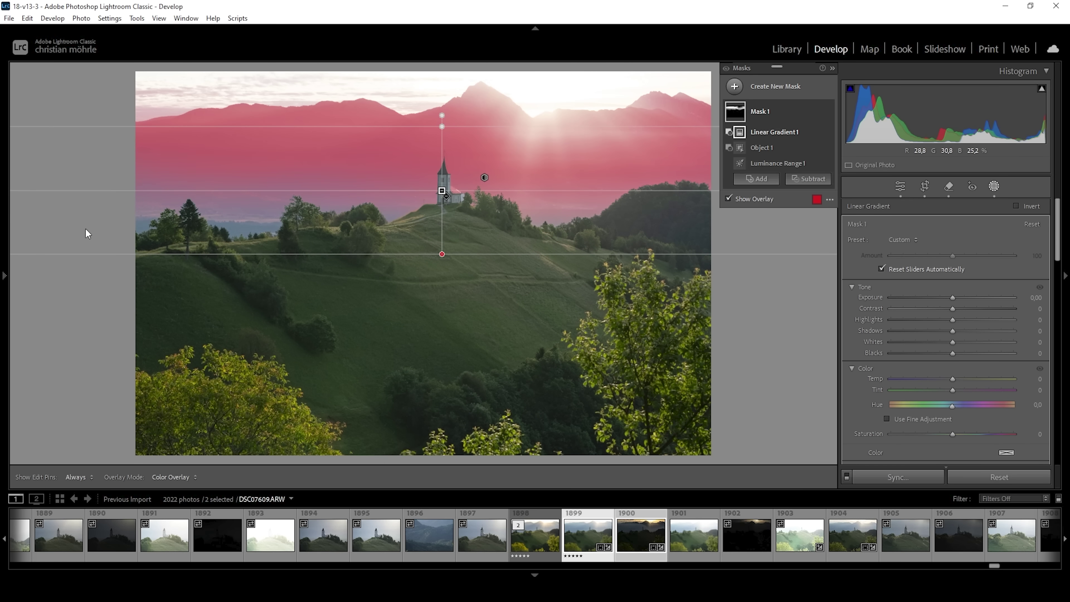
drag(431, 126, 431, 109)
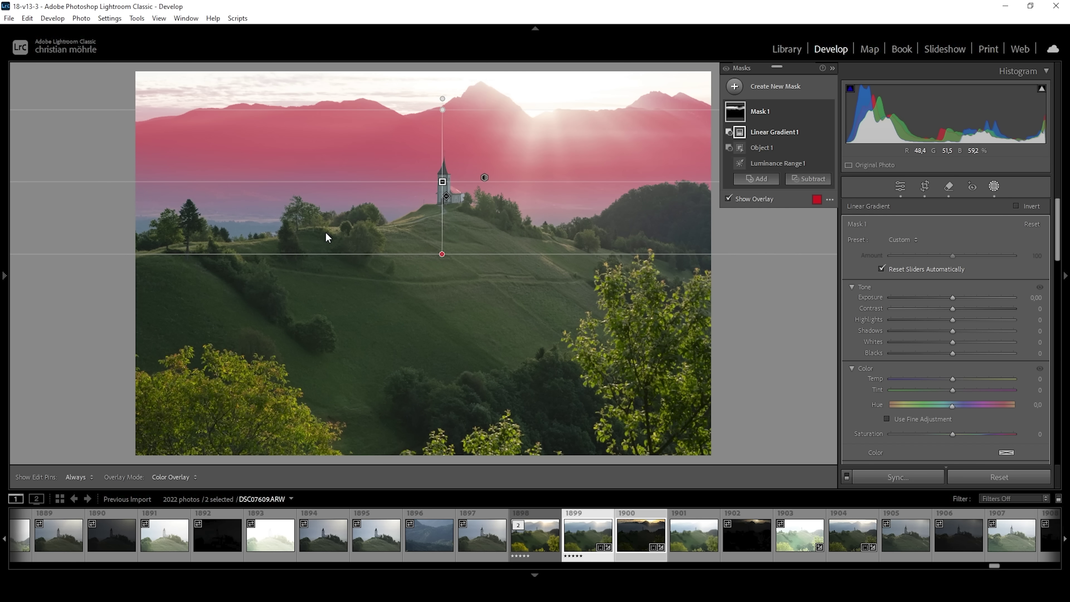
drag(447, 114, 423, 88)
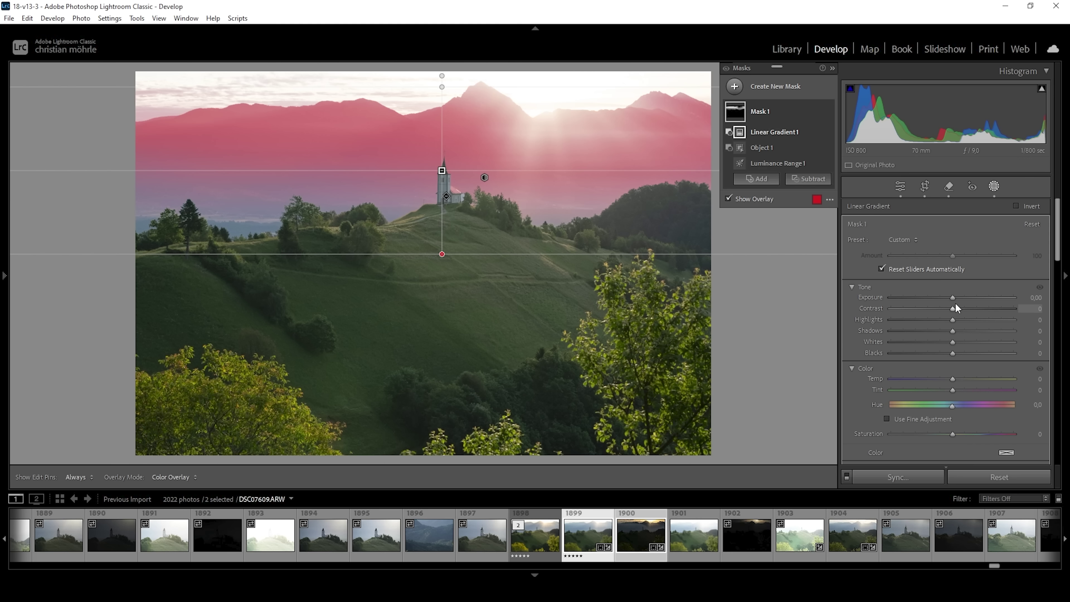
Step: Darken Mask 1 with Exposure −0.27, Blacks −56 and Contrast 32
drag(950, 299, 947, 299)
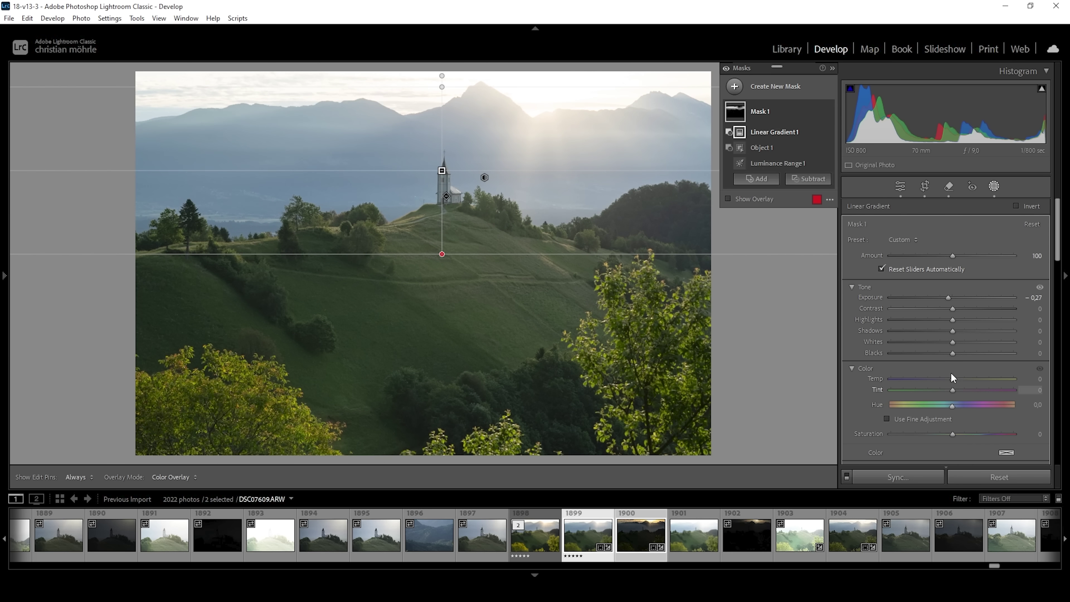
drag(952, 353, 918, 353)
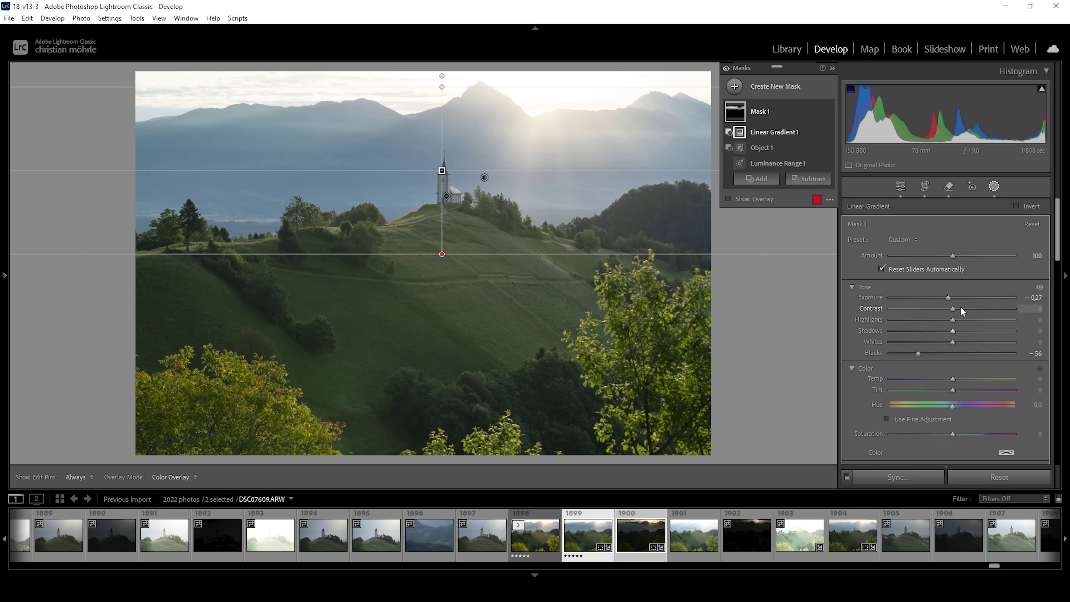
drag(953, 307, 972, 309)
Step: Raise Mask 1's Clarity to 47 in the Effects section
scroll(979, 363, down, 2)
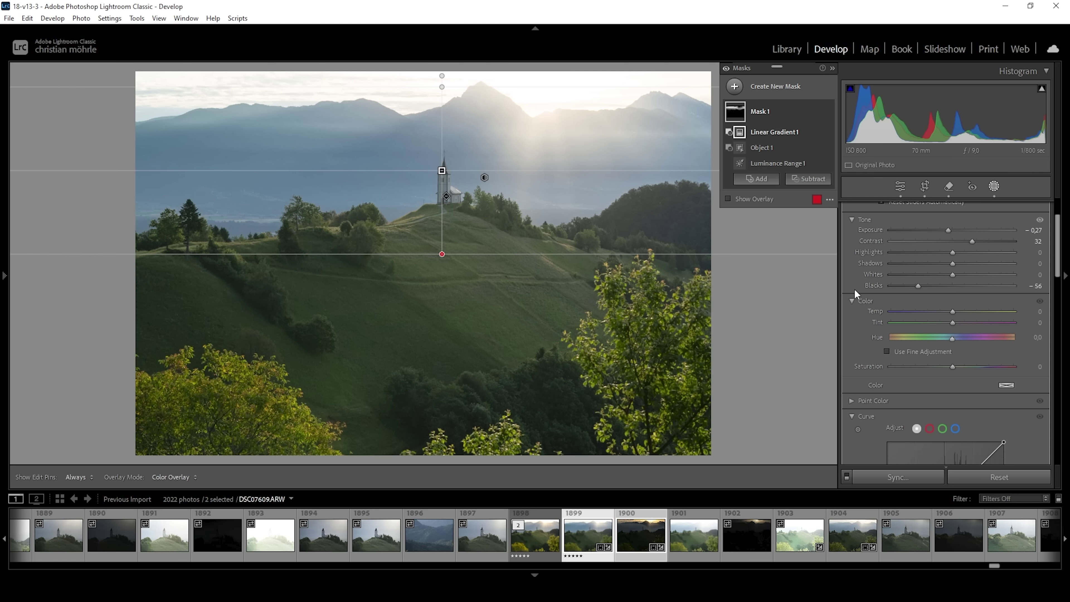
scroll(969, 409, down, 5)
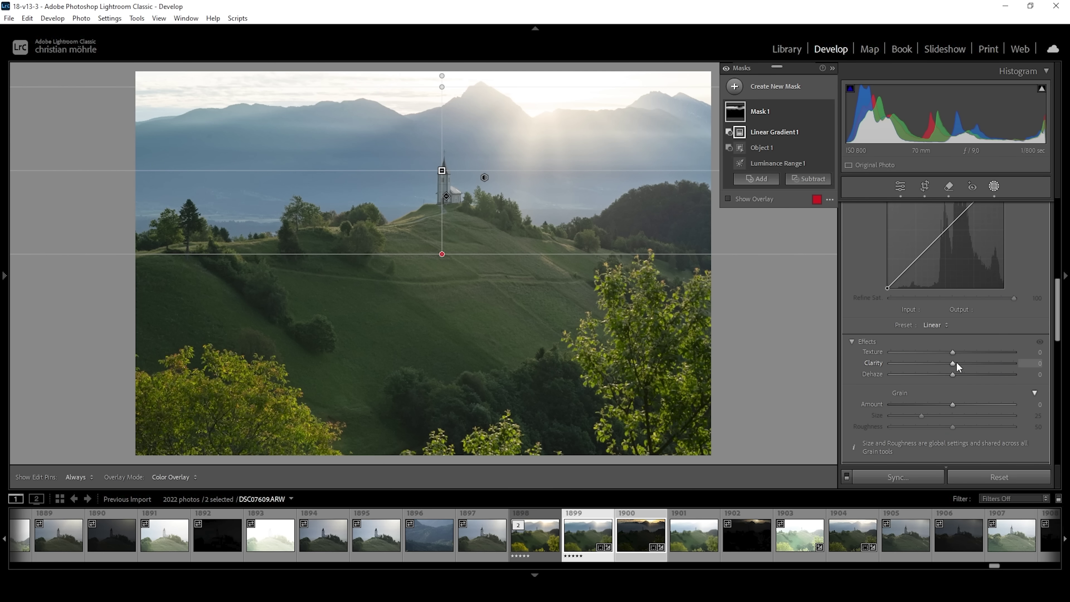
drag(953, 363, 976, 363)
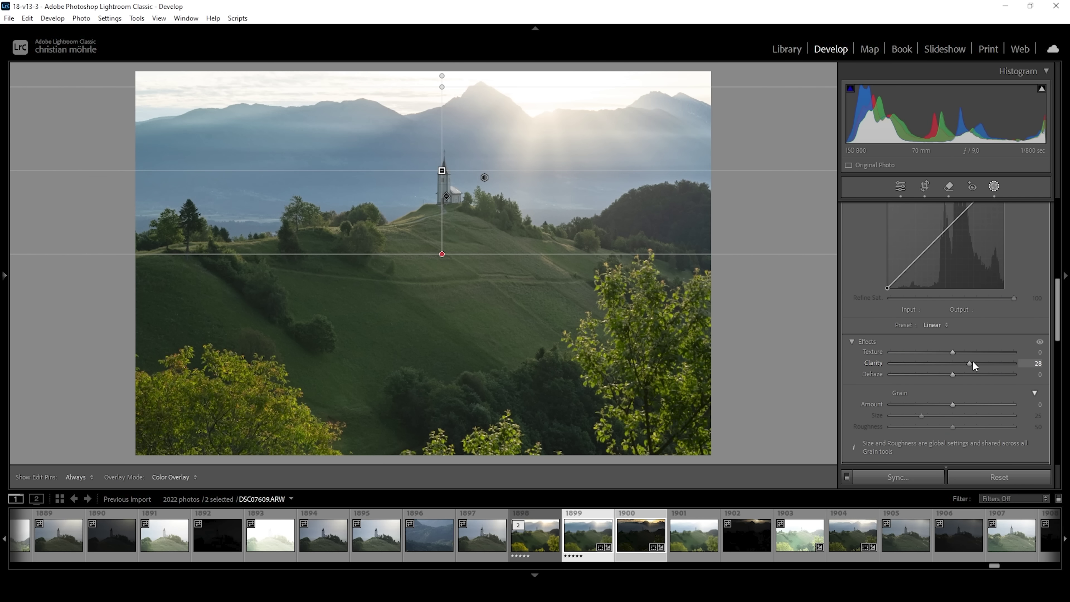
drag(972, 363, 981, 362)
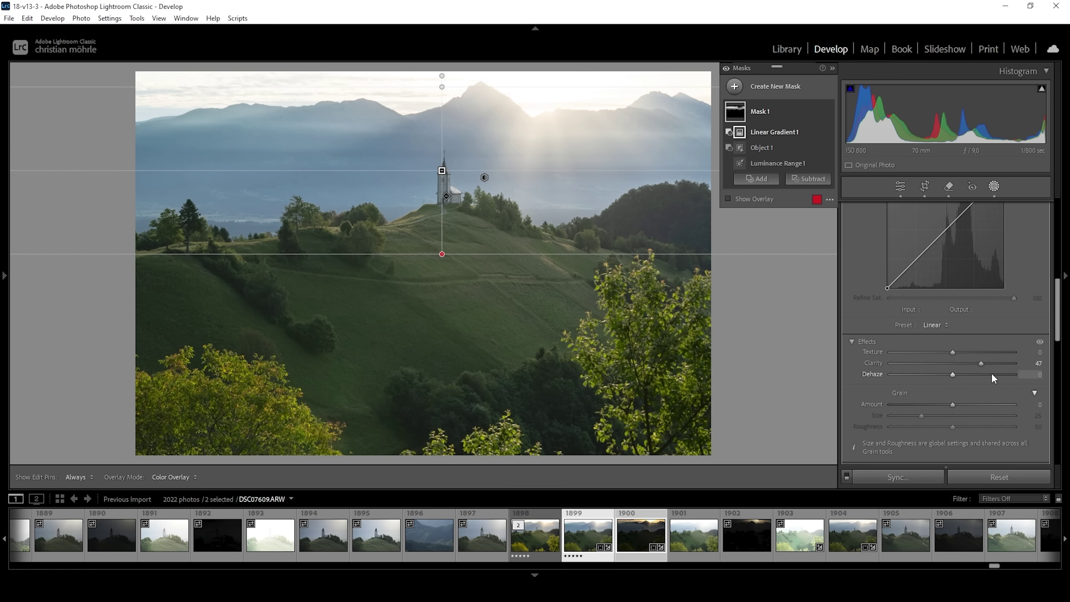
click(828, 112)
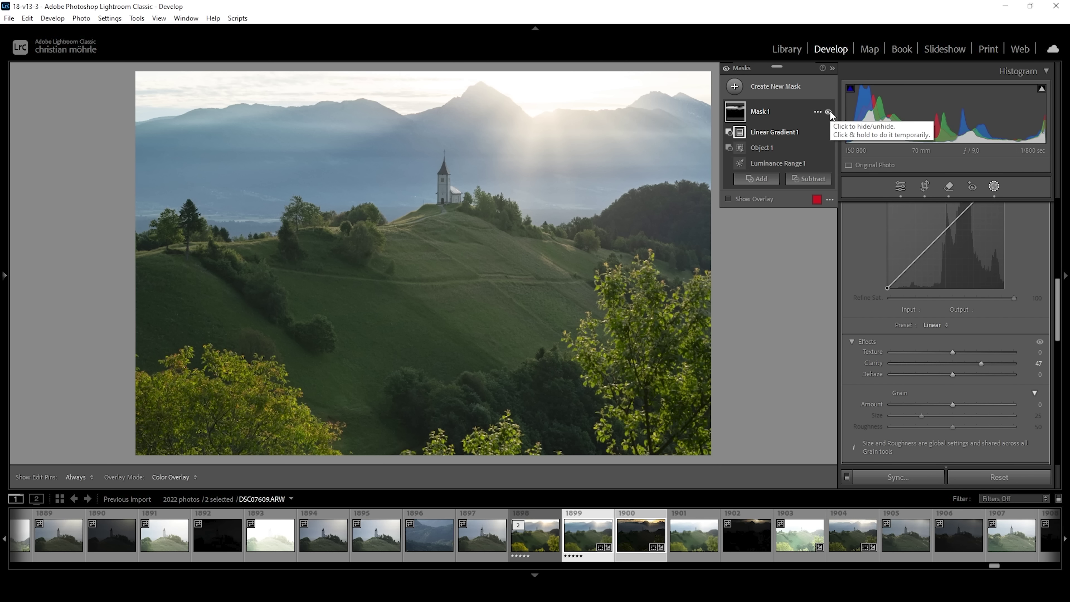
click(828, 111)
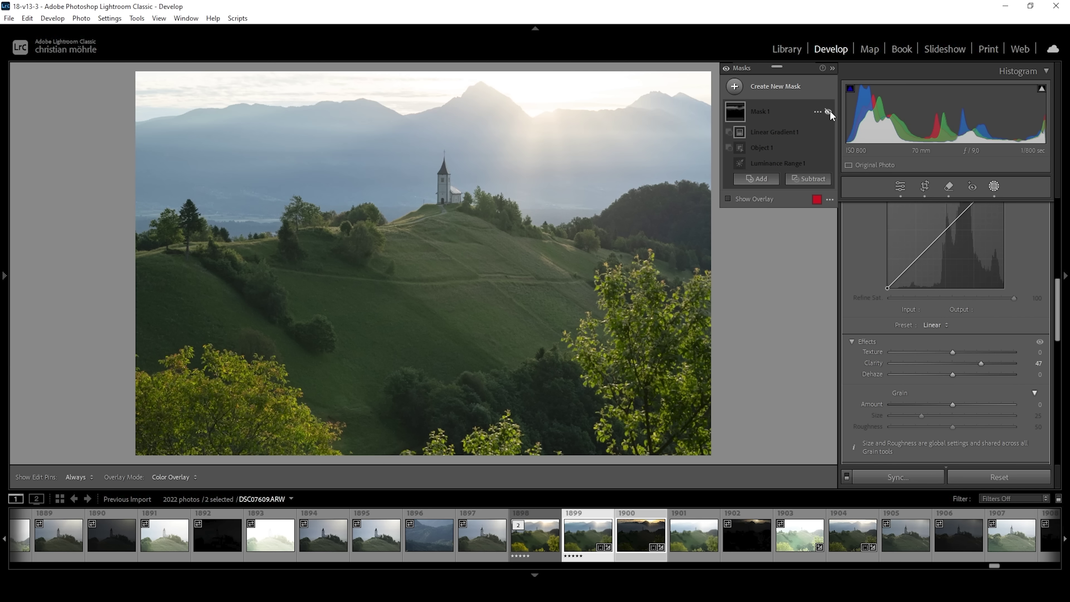
click(827, 112)
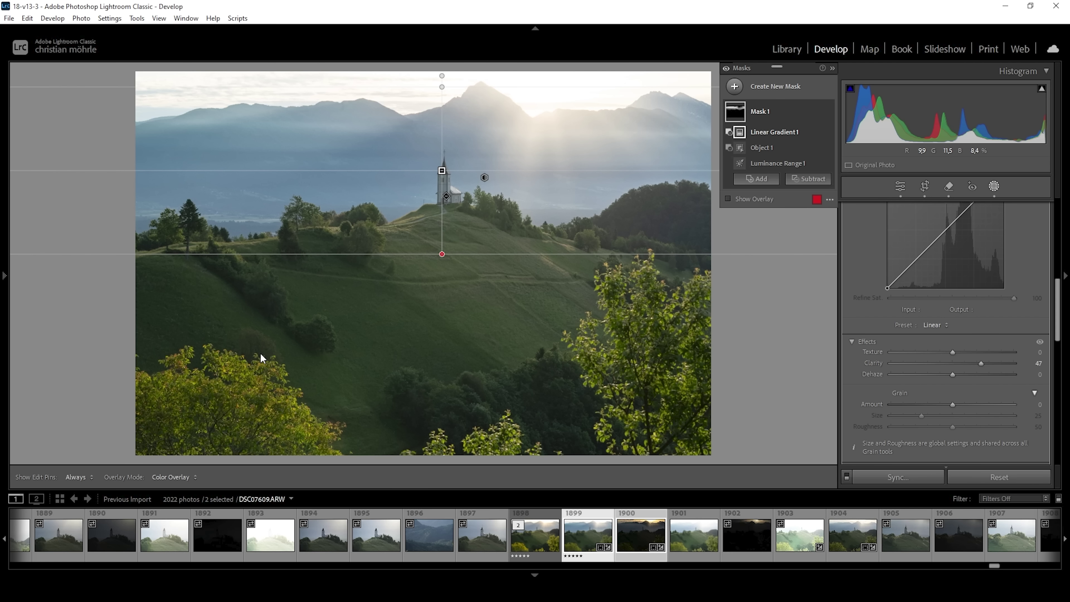
Step: Create Mask 2 as a Color Range mask sampled on the green foliage, refining its range
click(733, 89)
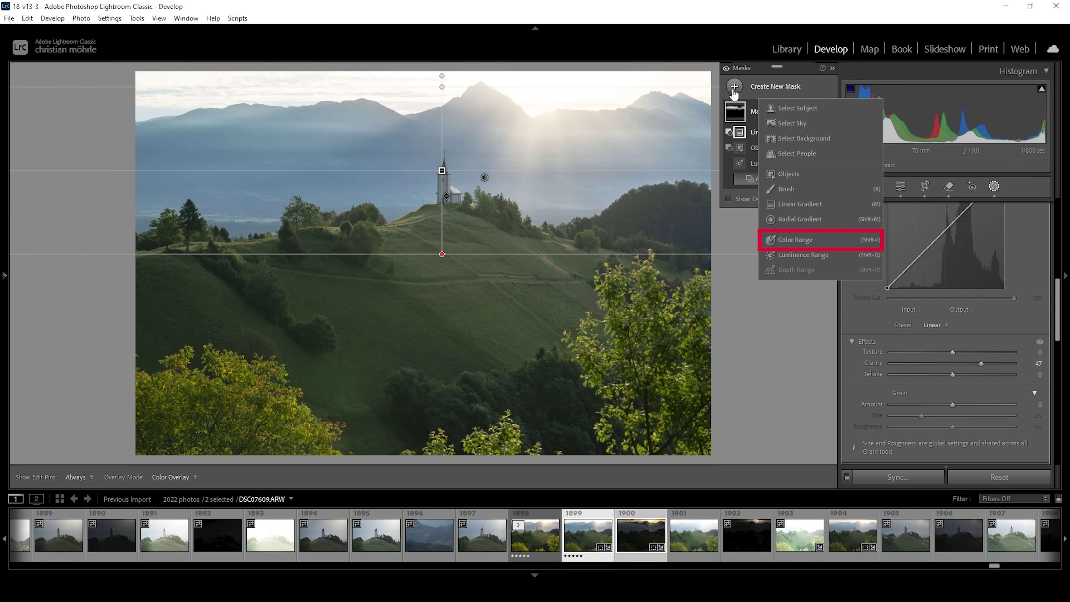
click(804, 240)
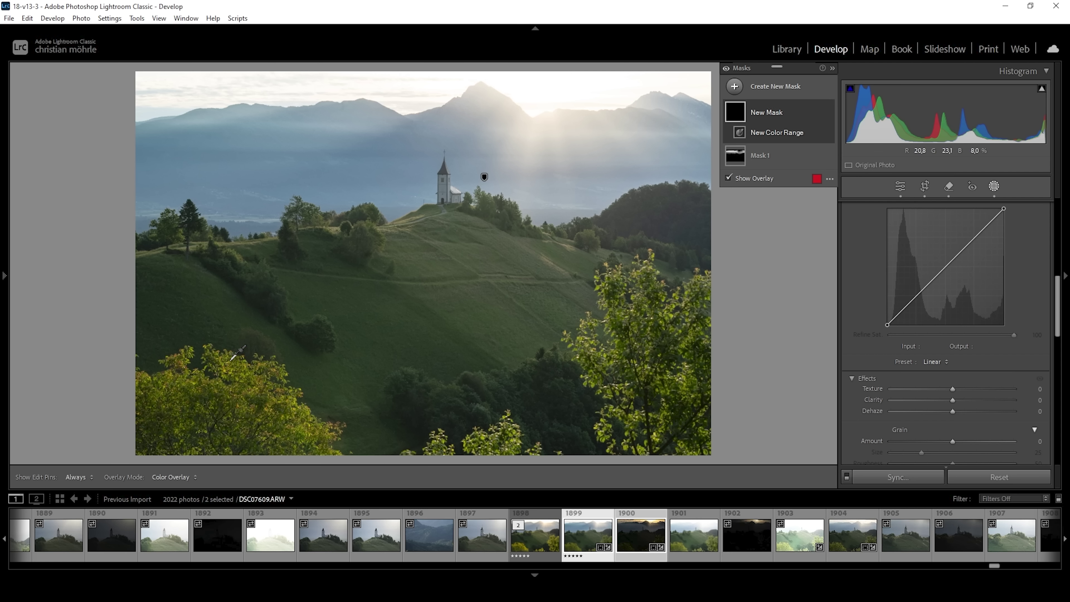
click(229, 362)
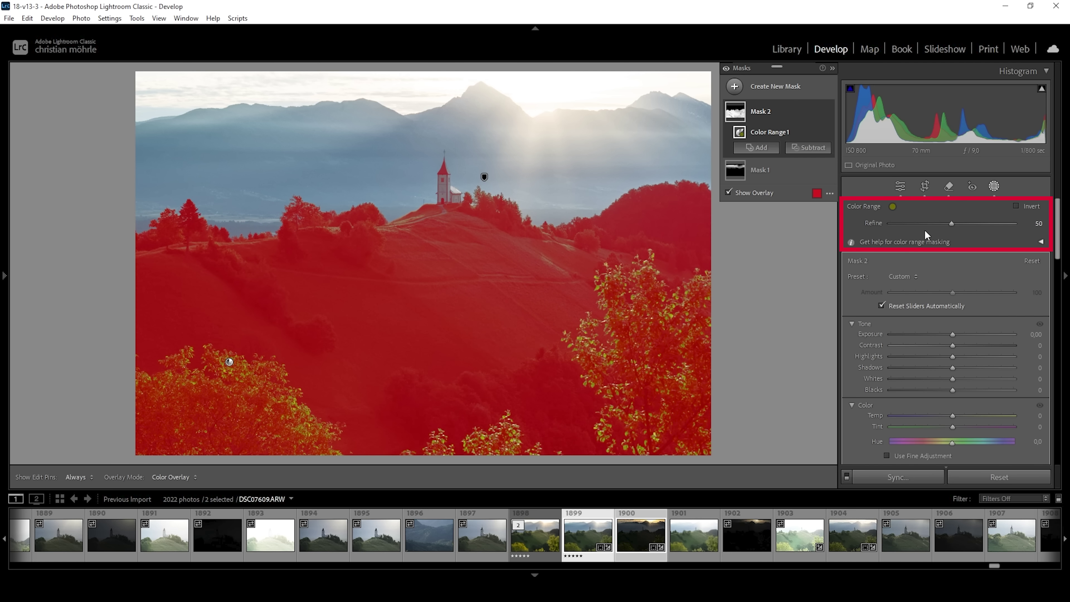
drag(951, 224, 900, 223)
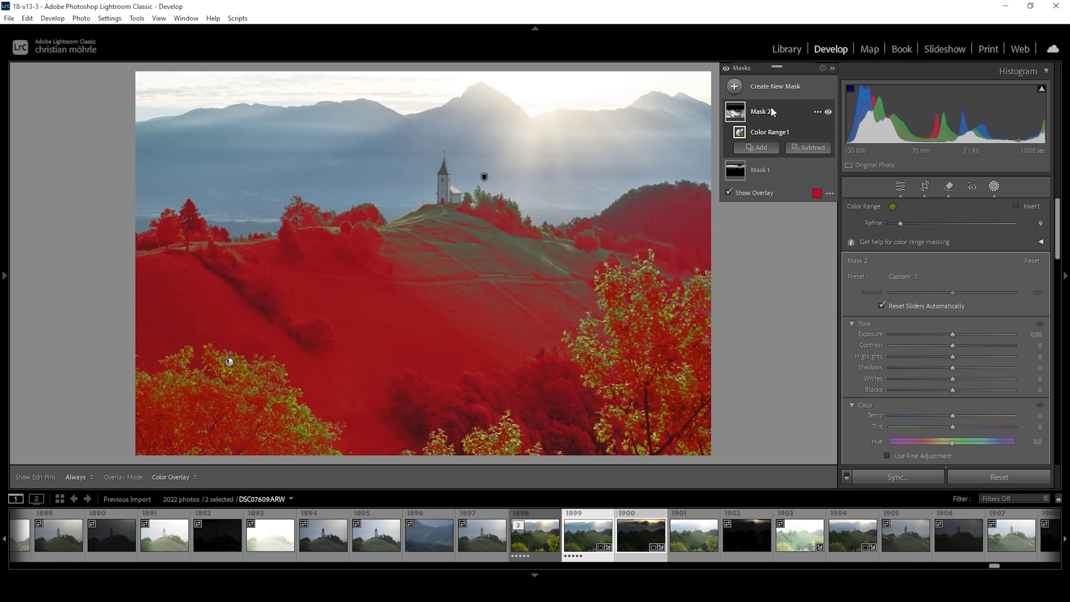
click(244, 367)
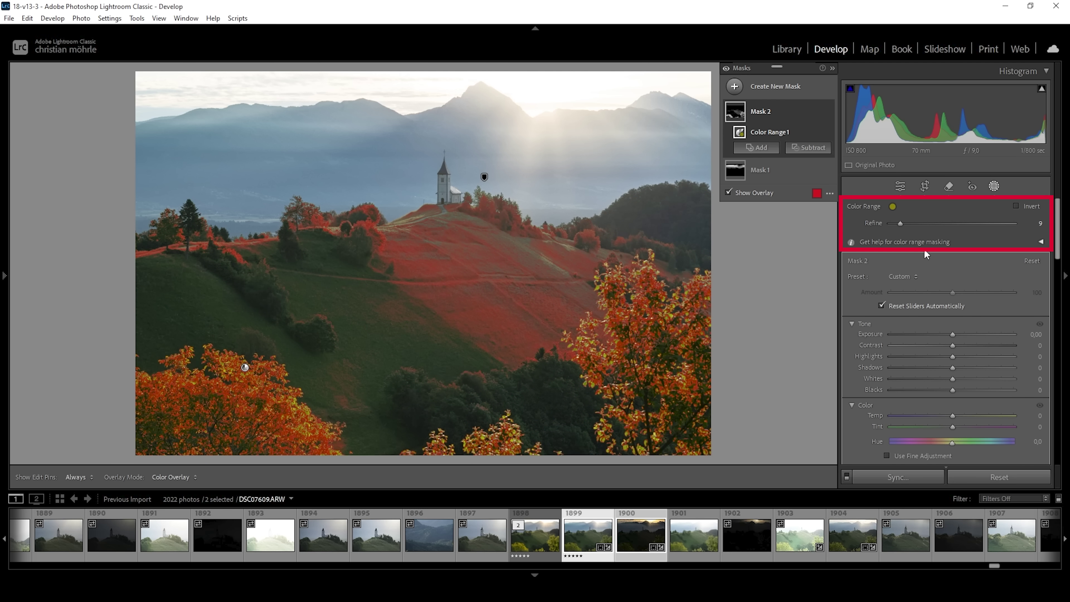
drag(901, 223, 904, 224)
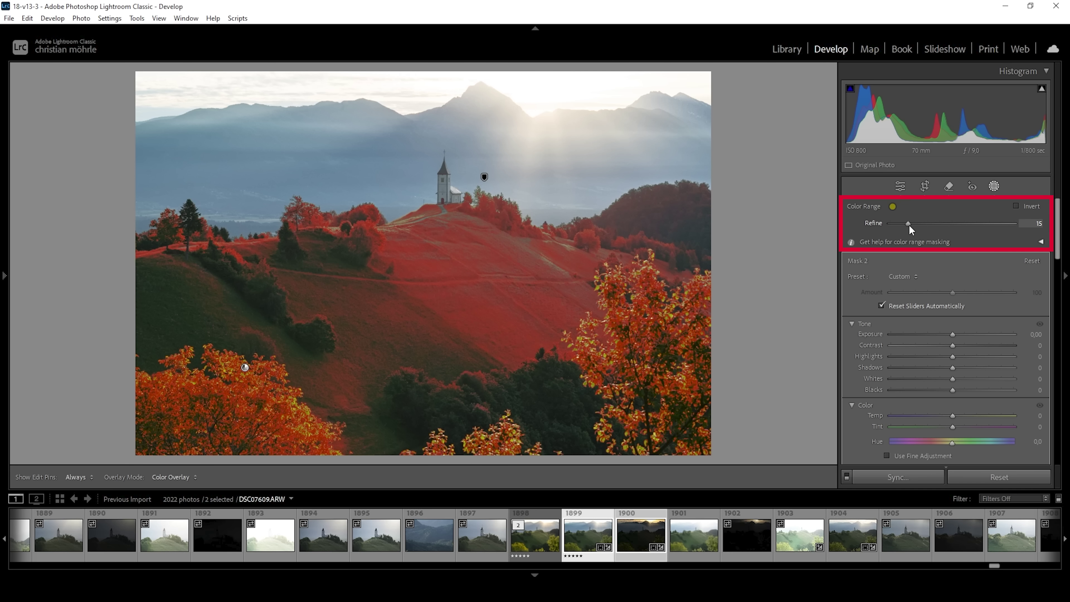
drag(908, 224, 909, 225)
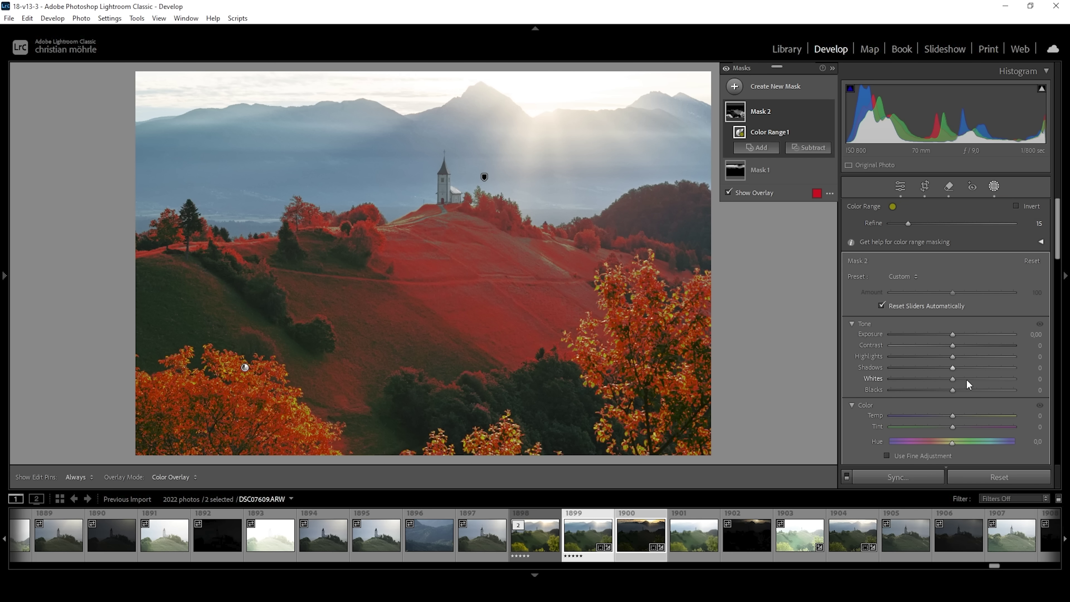
Step: Raise Mask 2's Highlights to 27 and widen the colour-range Refine to 29
drag(955, 356, 968, 358)
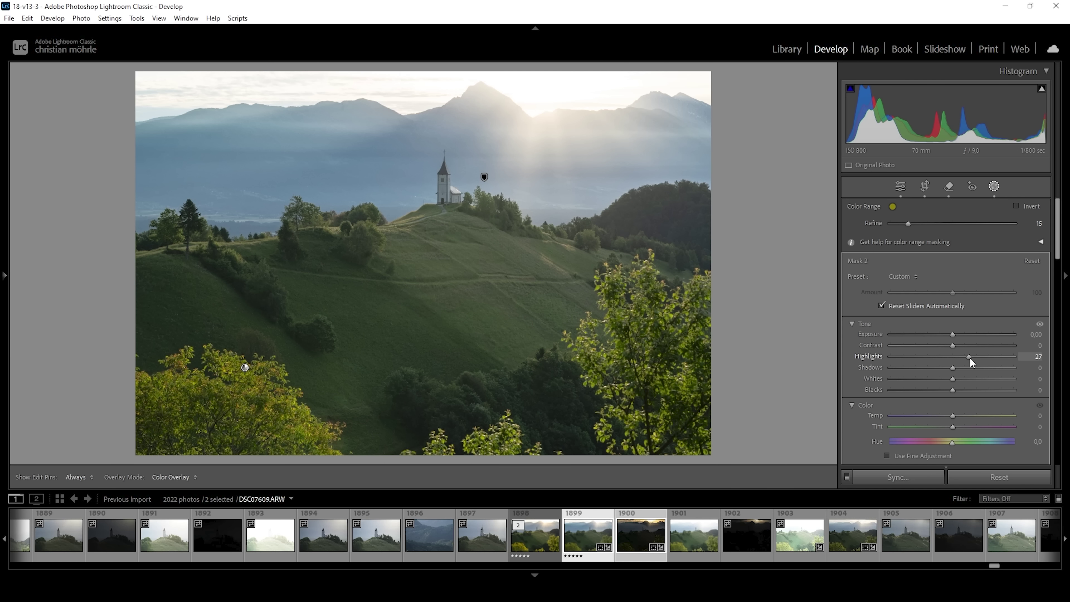
drag(969, 357, 982, 378)
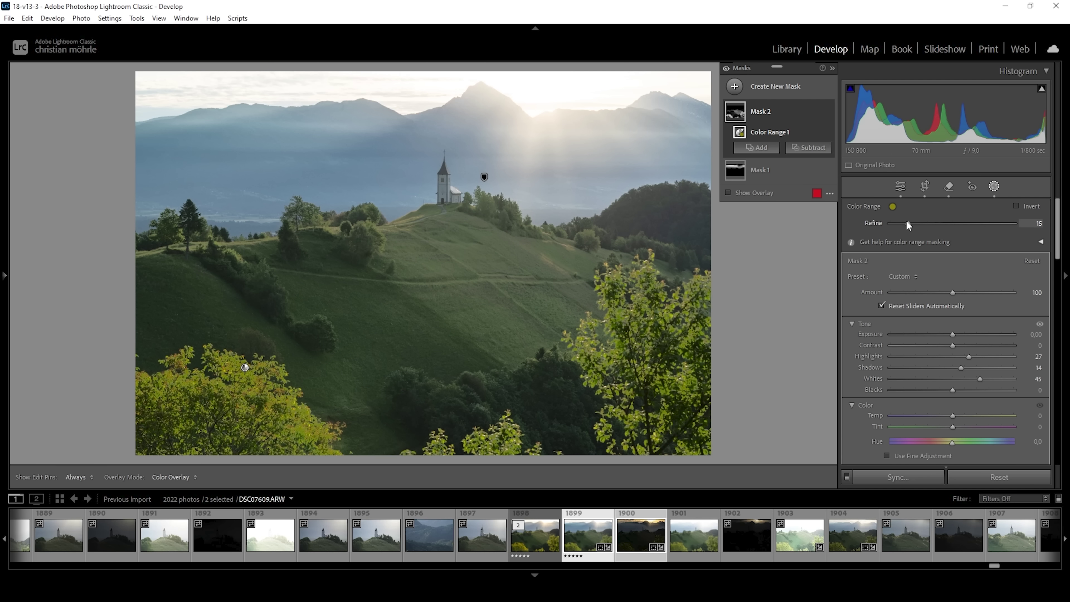
mouse_move(906, 223)
mouse_down()
mouse_move(952, 225)
mouse_move(925, 224)
mouse_up()
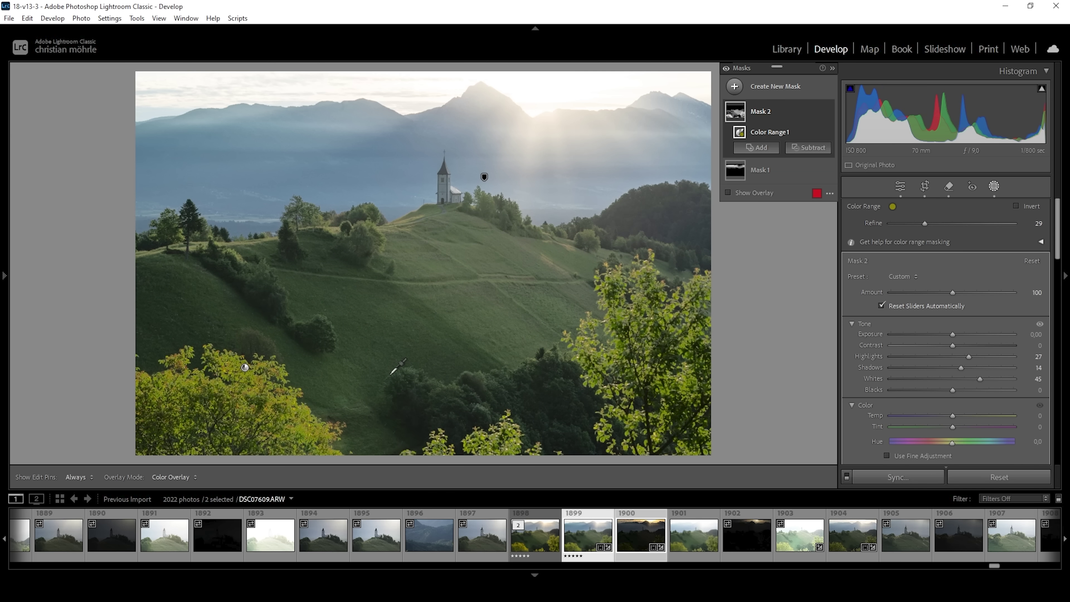
click(301, 430)
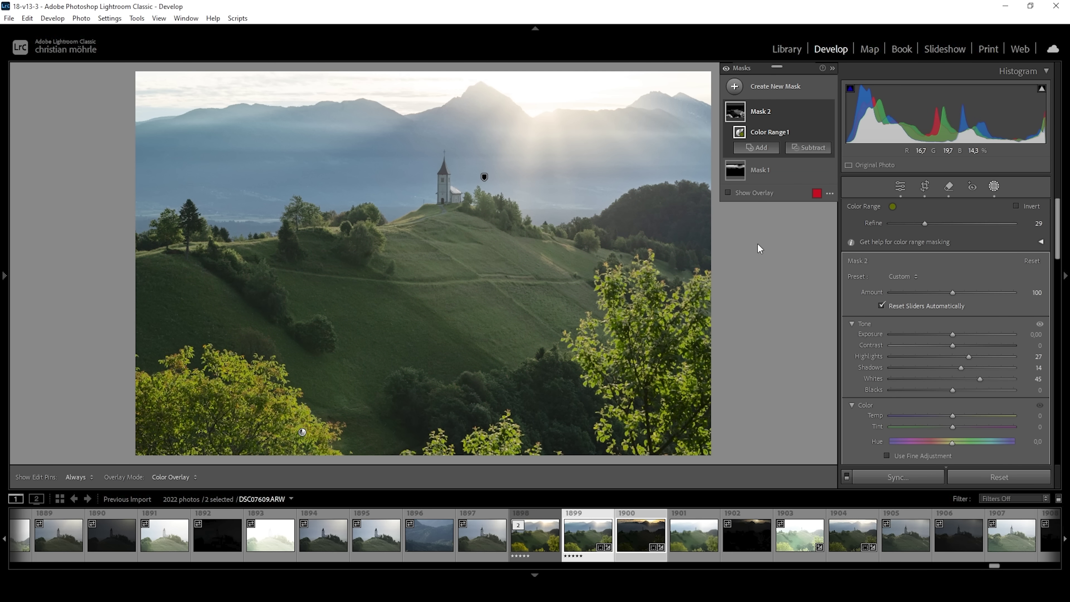
click(826, 111)
click(826, 112)
click(305, 409)
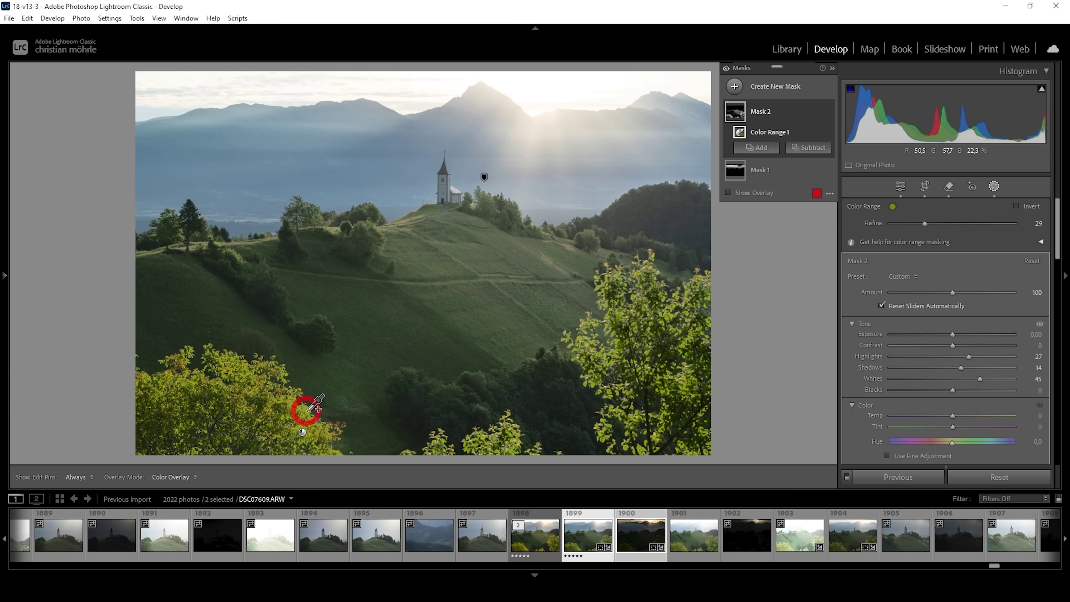
click(407, 217)
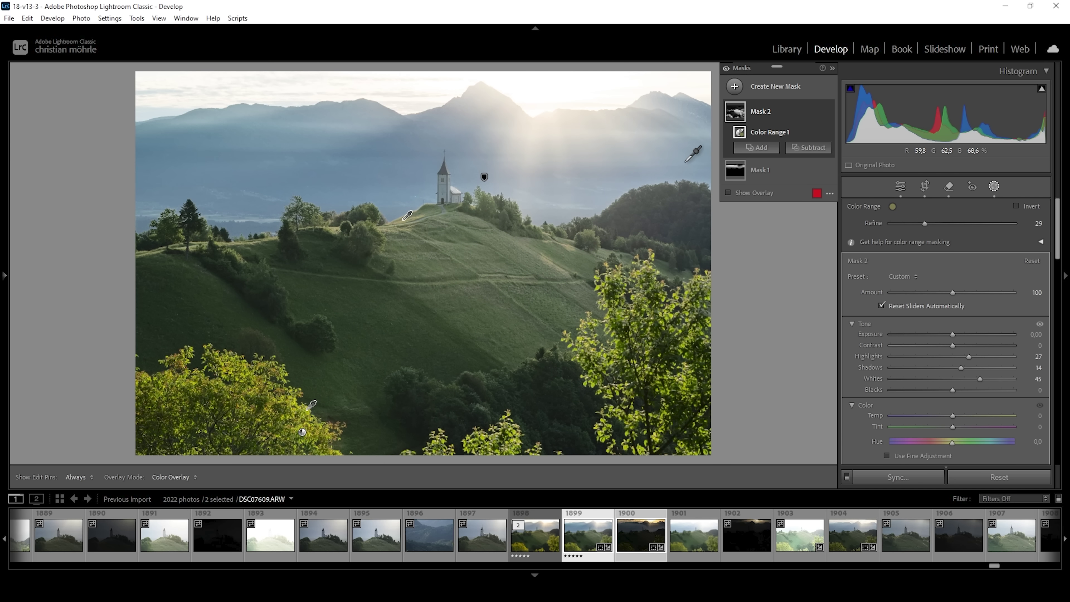
key(ctrl+z)
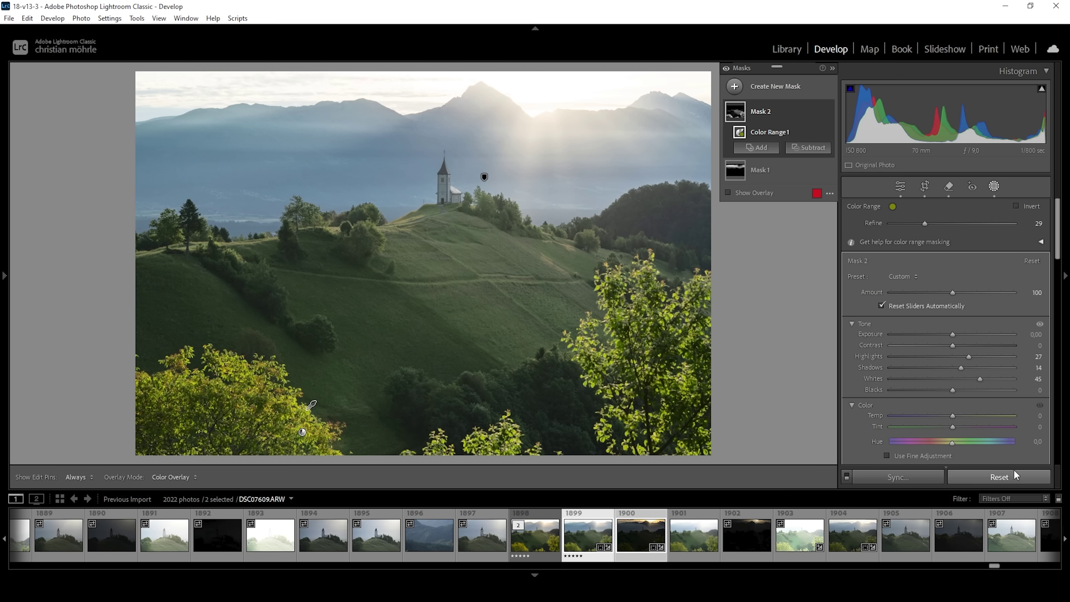
Step: Set Mask 2's Temp to 59 and toggle its visibility to compare the warming
drag(952, 415, 953, 415)
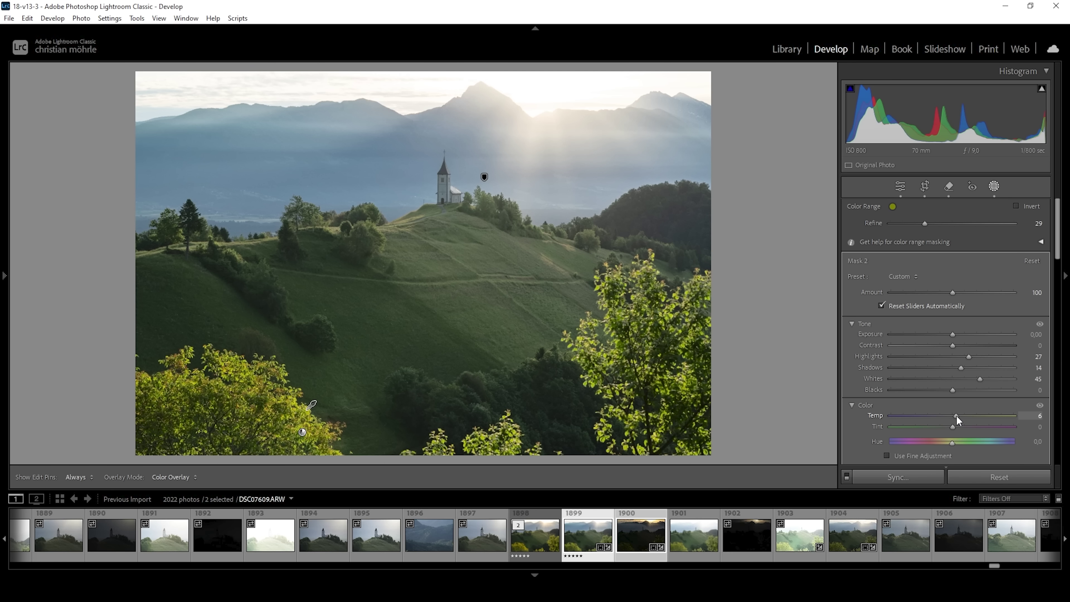
drag(960, 416, 988, 417)
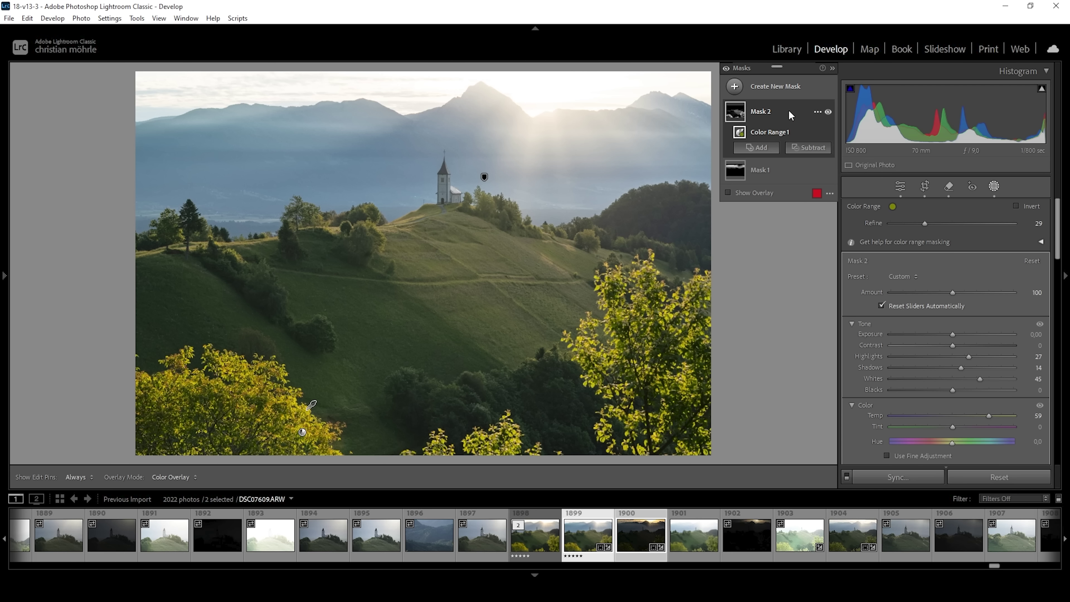
click(827, 110)
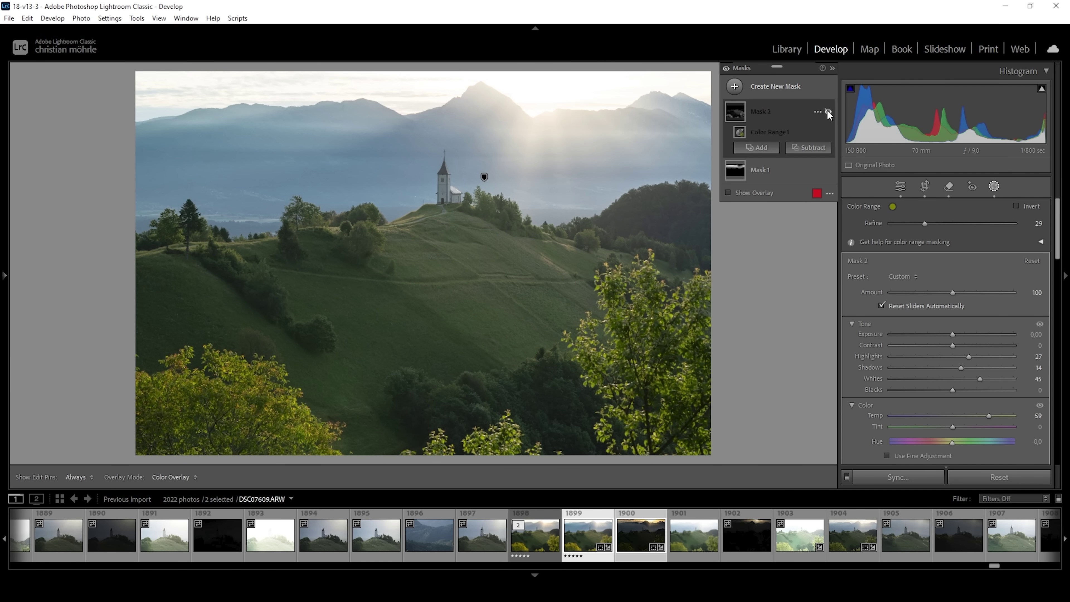
click(827, 111)
click(827, 111)
click(827, 111)
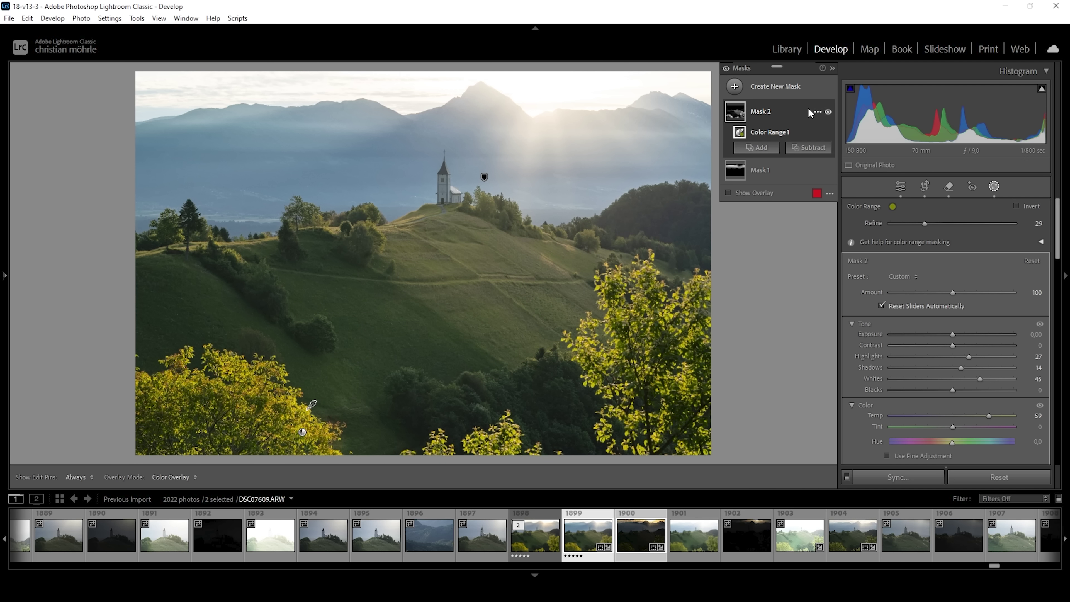
Step: Create Mask 3 as a colour range sampled from the sunlit hillside, with Refine narrowed to 26
click(746, 88)
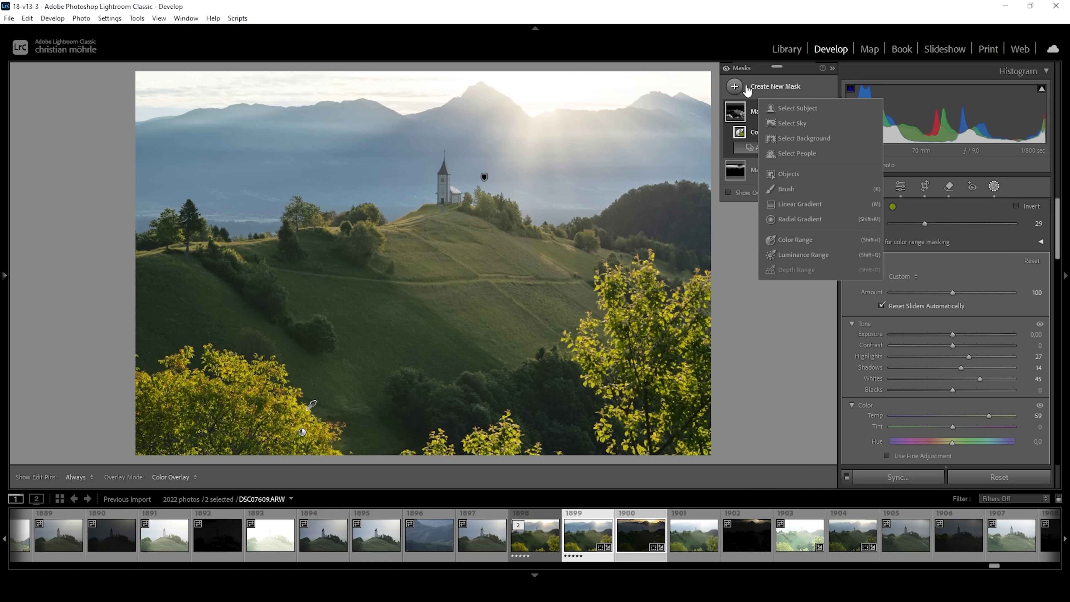
click(809, 239)
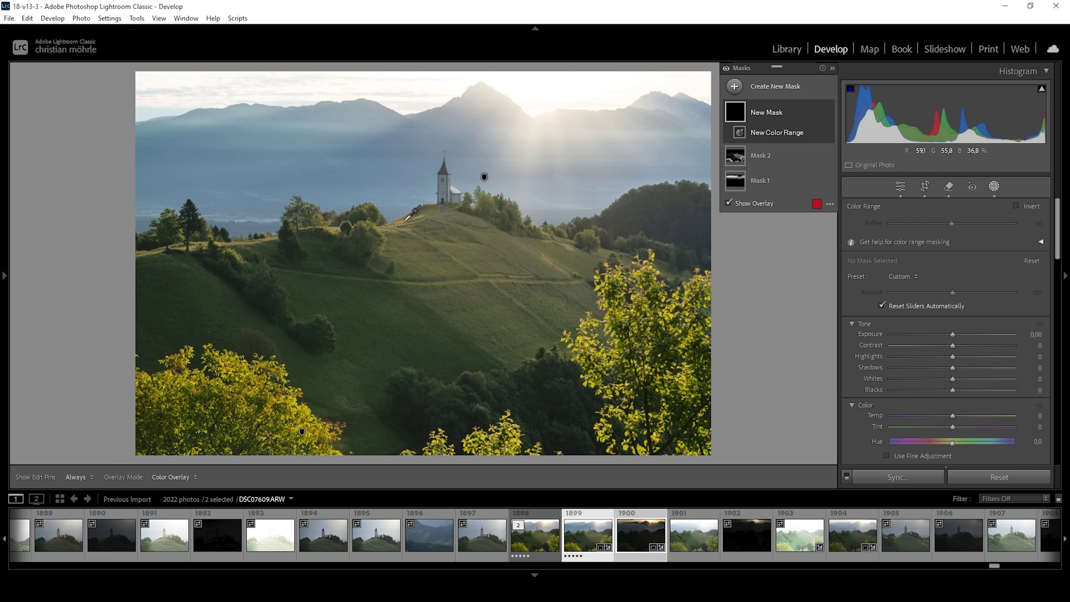
click(404, 221)
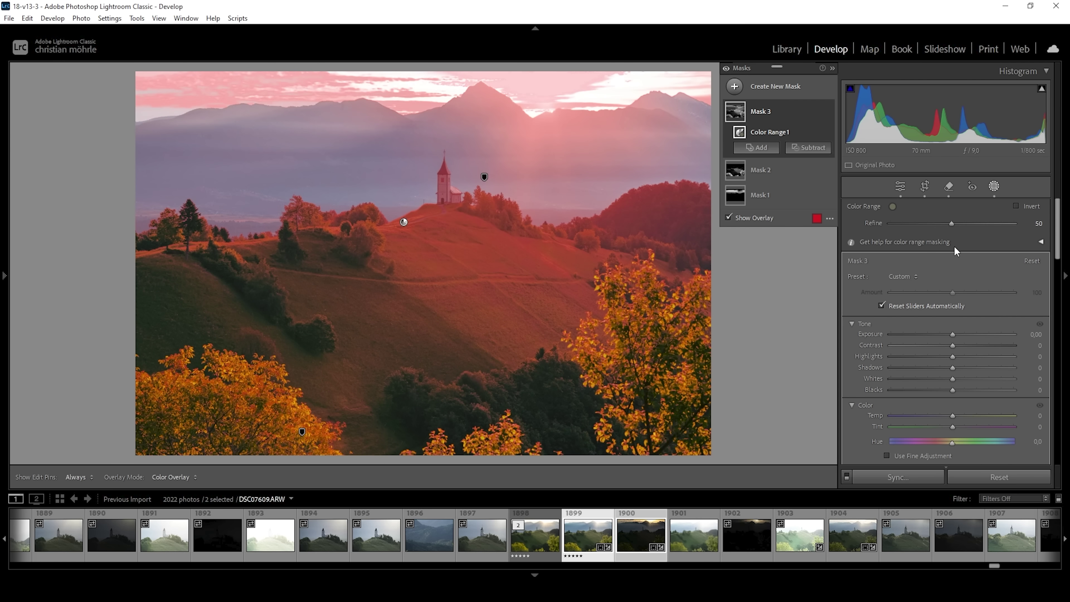
drag(951, 224, 922, 226)
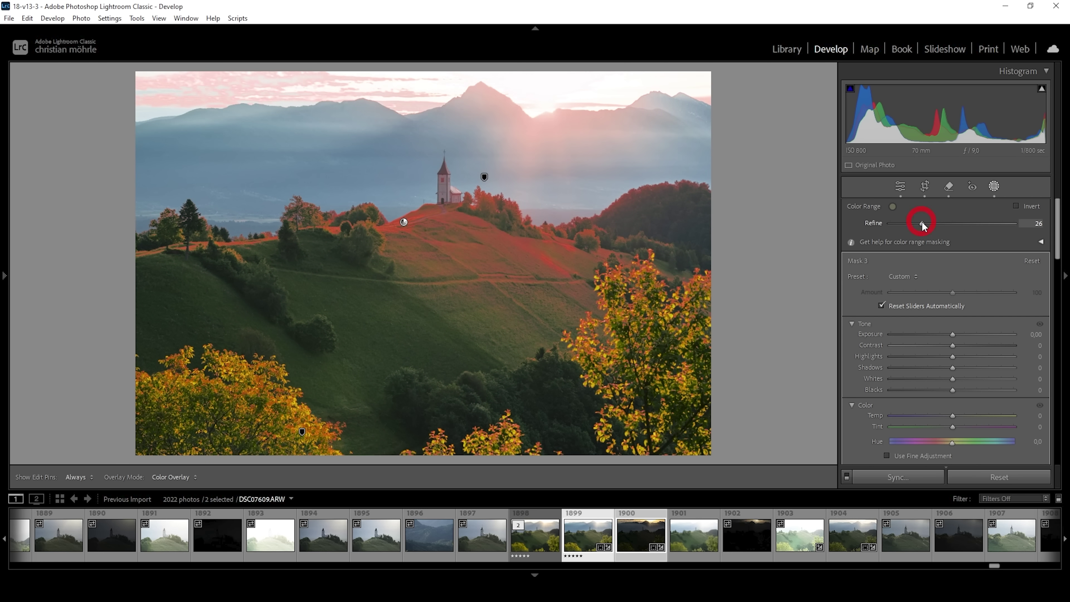
right_click(820, 115)
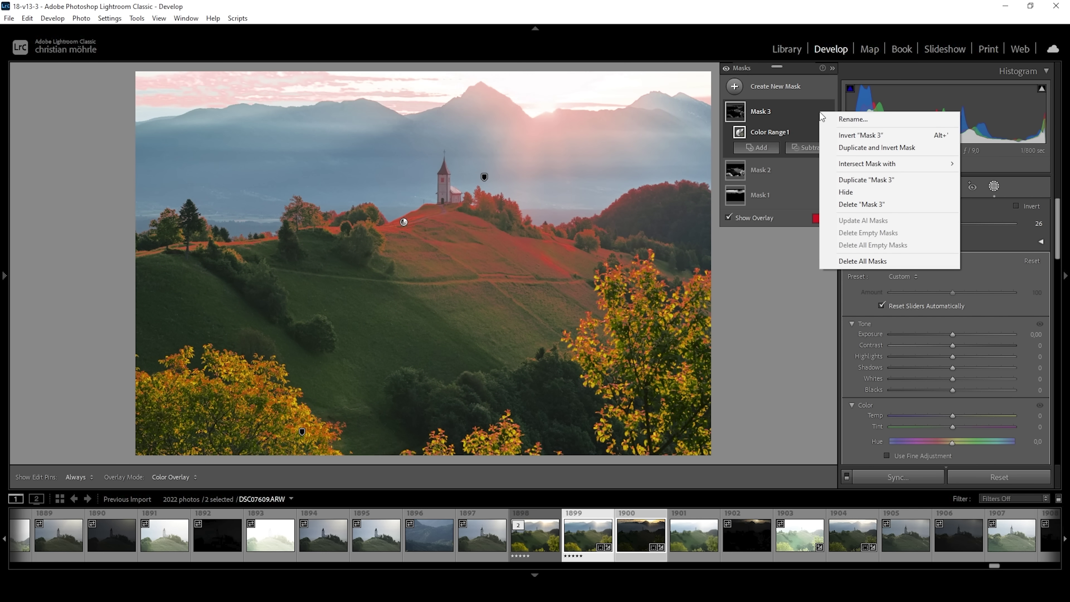
mouse_move(843, 164)
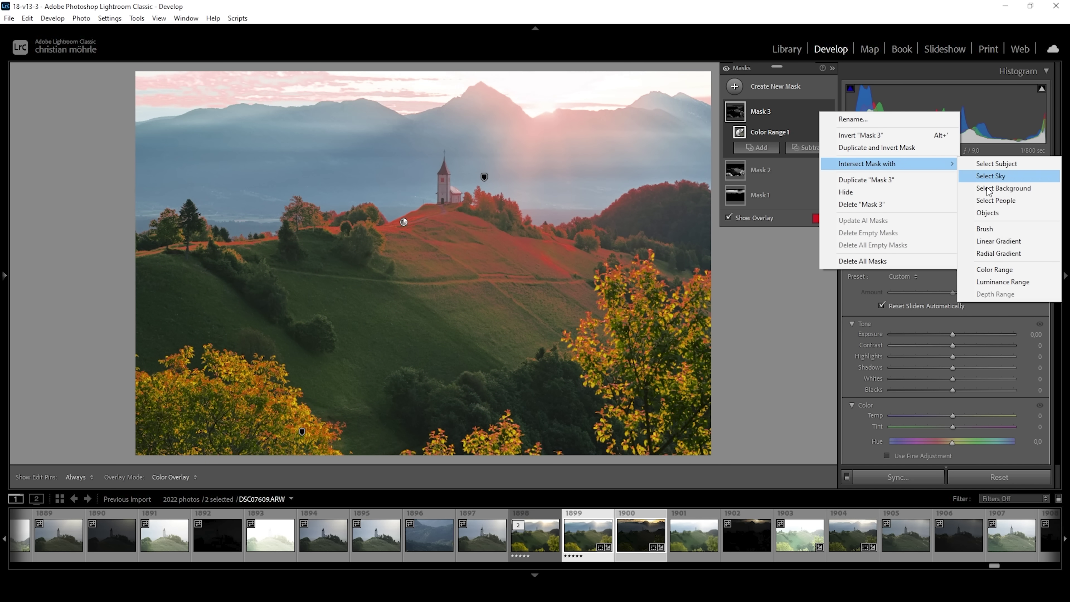
Step: Intersect Mask 3 with a radial gradient ellipse widened around the church hill
click(450, 200)
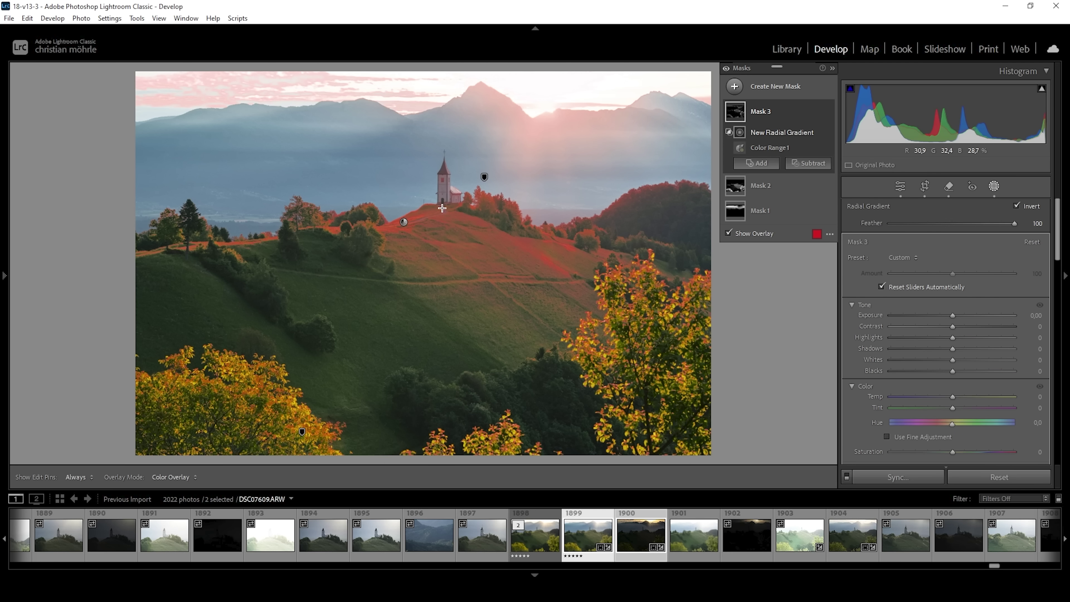
drag(429, 228, 459, 211)
drag(571, 227, 595, 227)
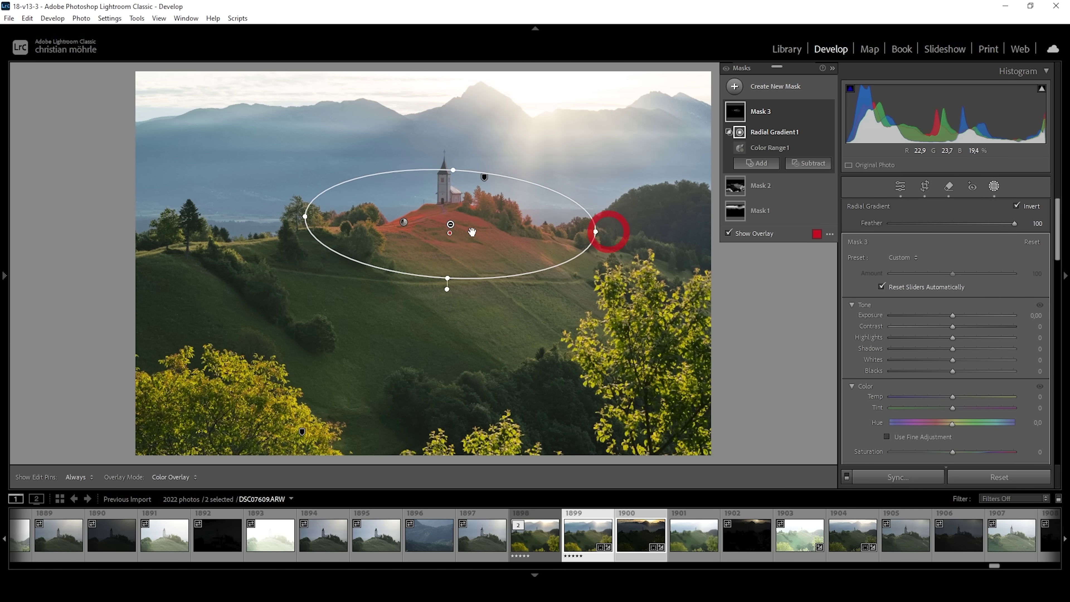
drag(449, 223, 429, 220)
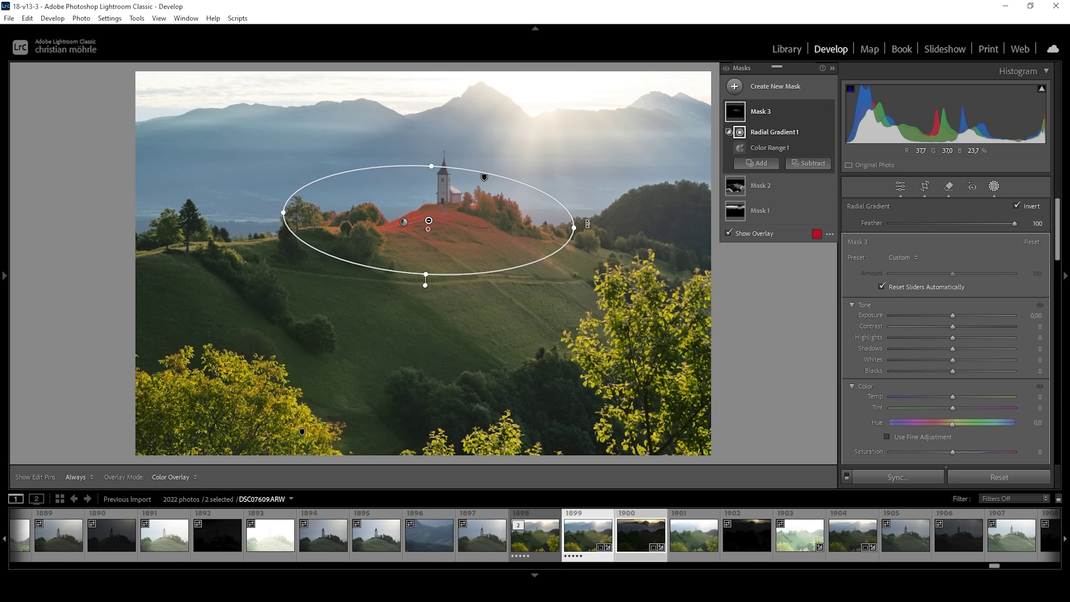
drag(284, 232, 244, 236)
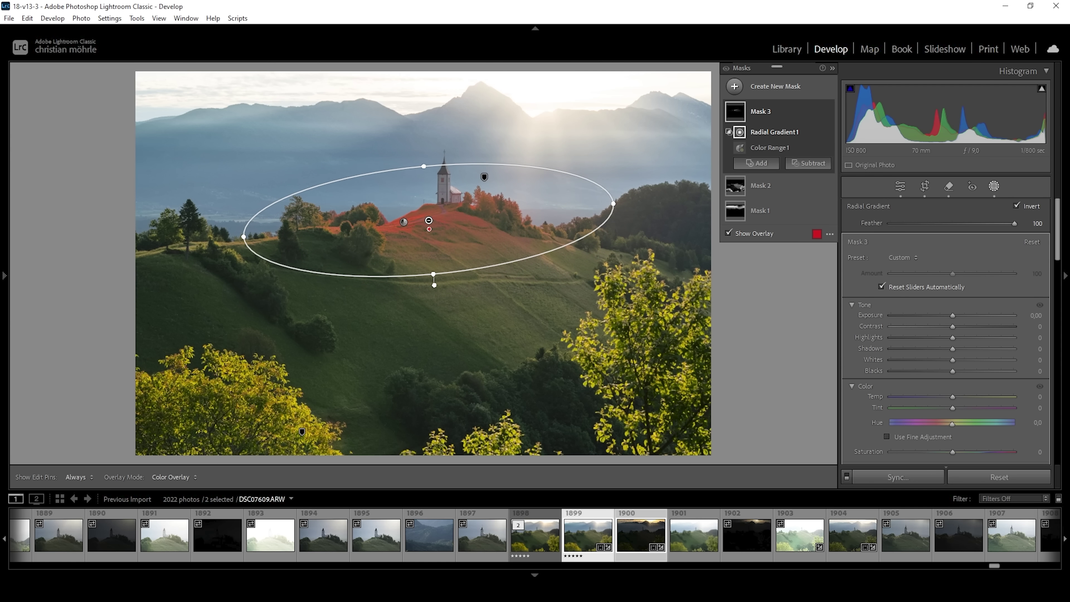
Step: Set Mask 3's Contrast to 56 and Whites to 28
click(953, 327)
drag(975, 327, 986, 327)
click(953, 359)
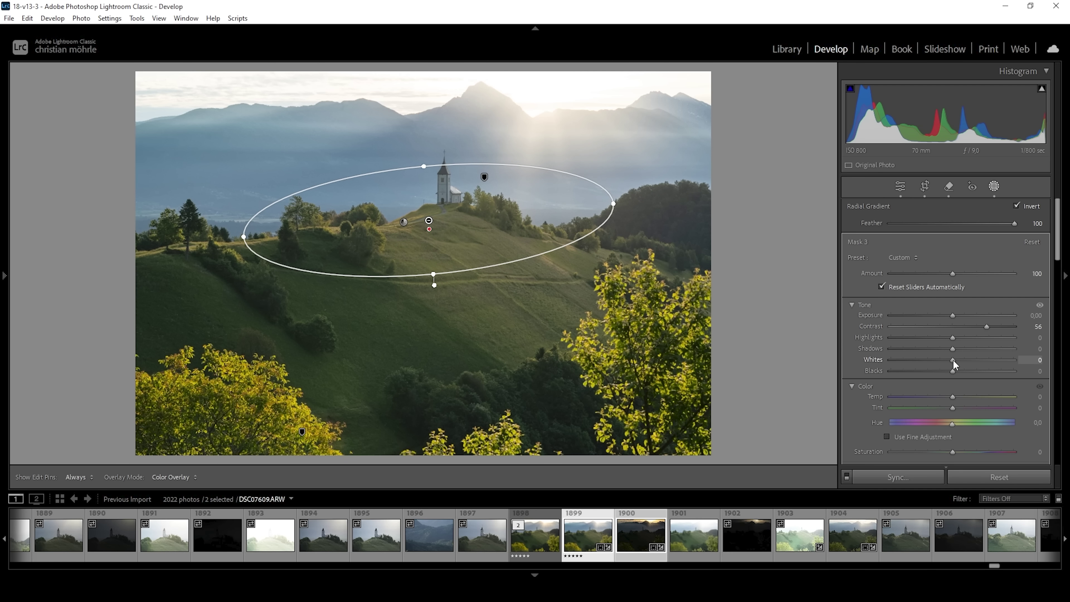
drag(969, 359, 969, 359)
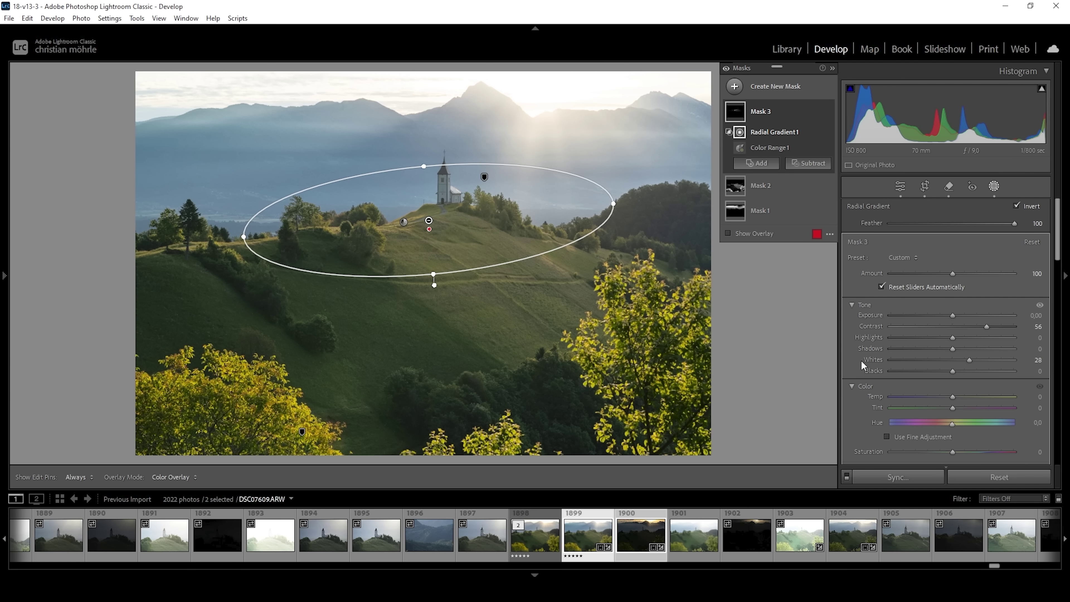
Step: Add a luminance range mask for the brightest tones at 74/99 with soft falloff, and hide the overlay
click(734, 87)
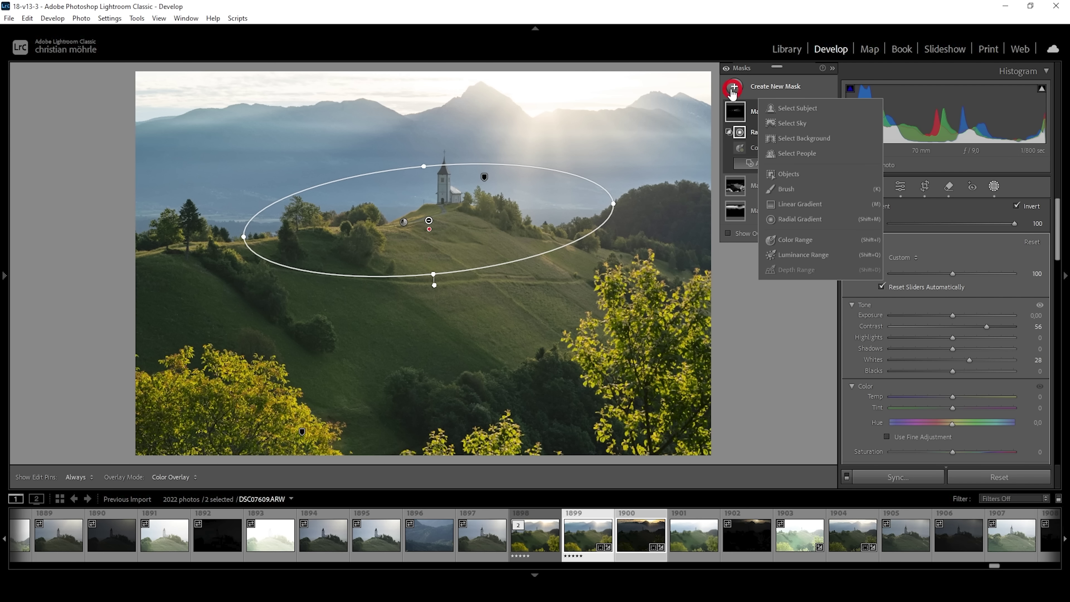
click(796, 254)
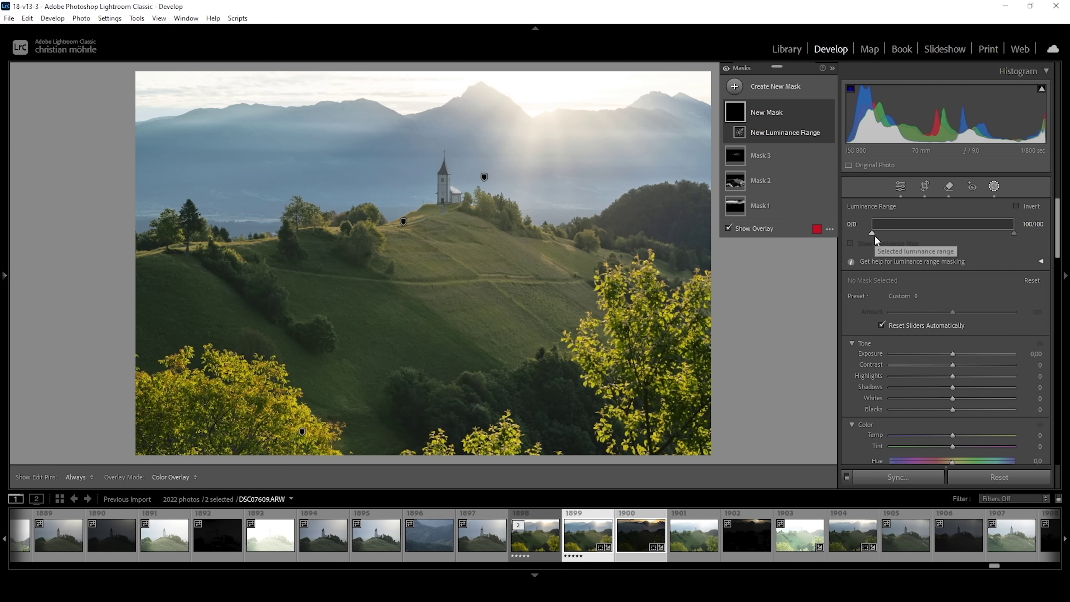
drag(872, 233, 977, 234)
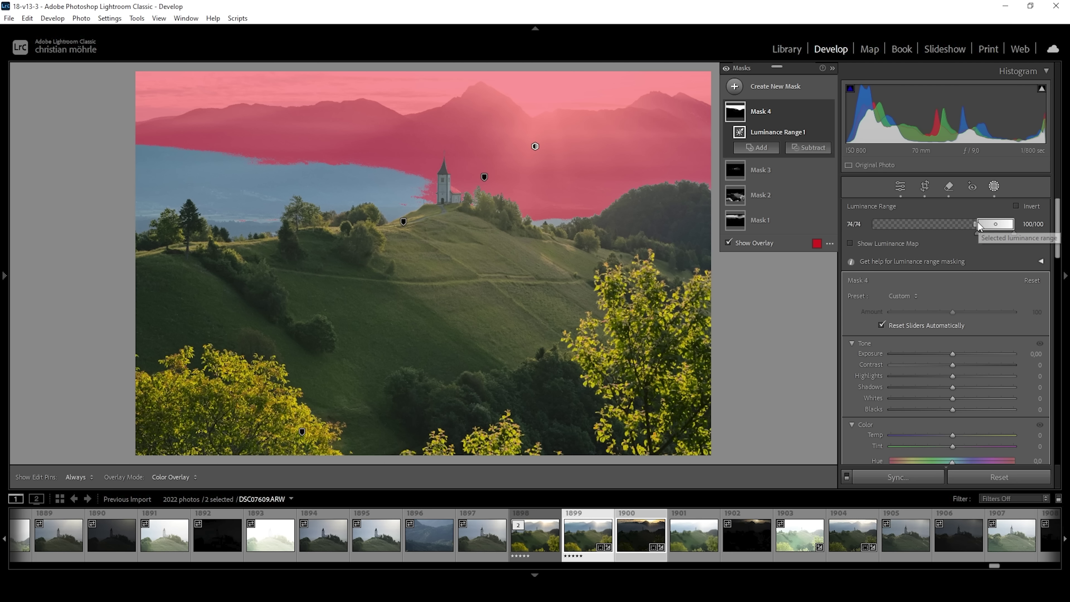
drag(976, 227, 1012, 224)
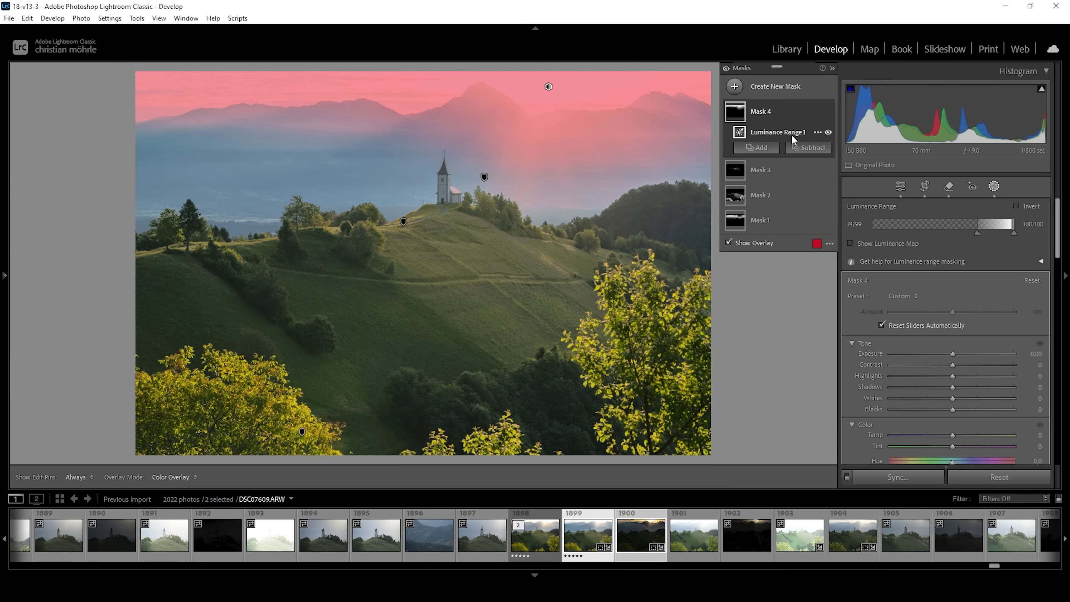
click(738, 247)
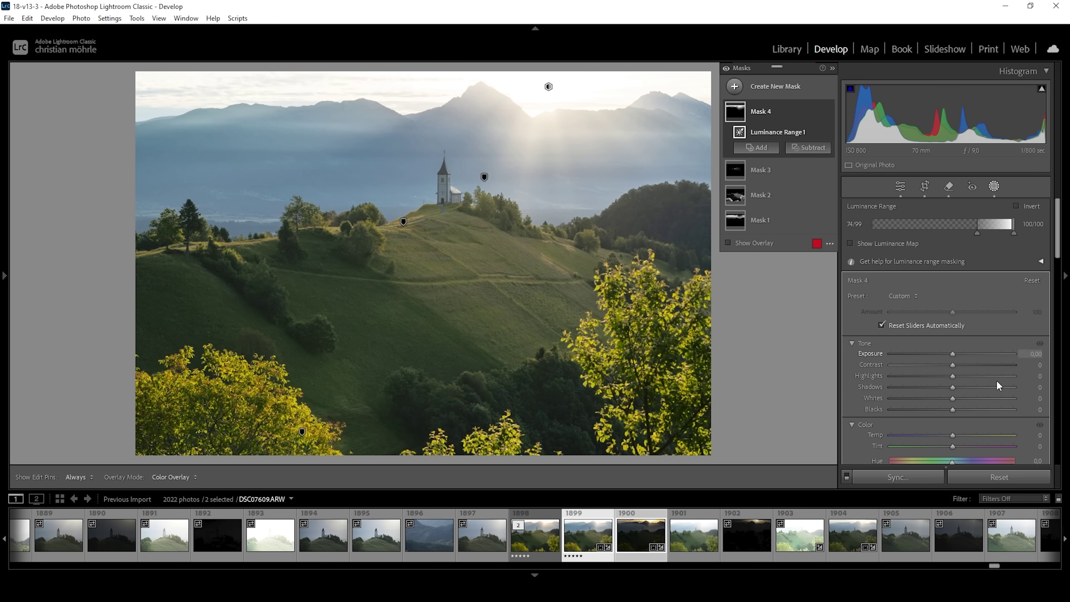
Step: Set the bright-sky mask to Temp 31 and Clarity −14
click(954, 439)
drag(953, 436, 961, 436)
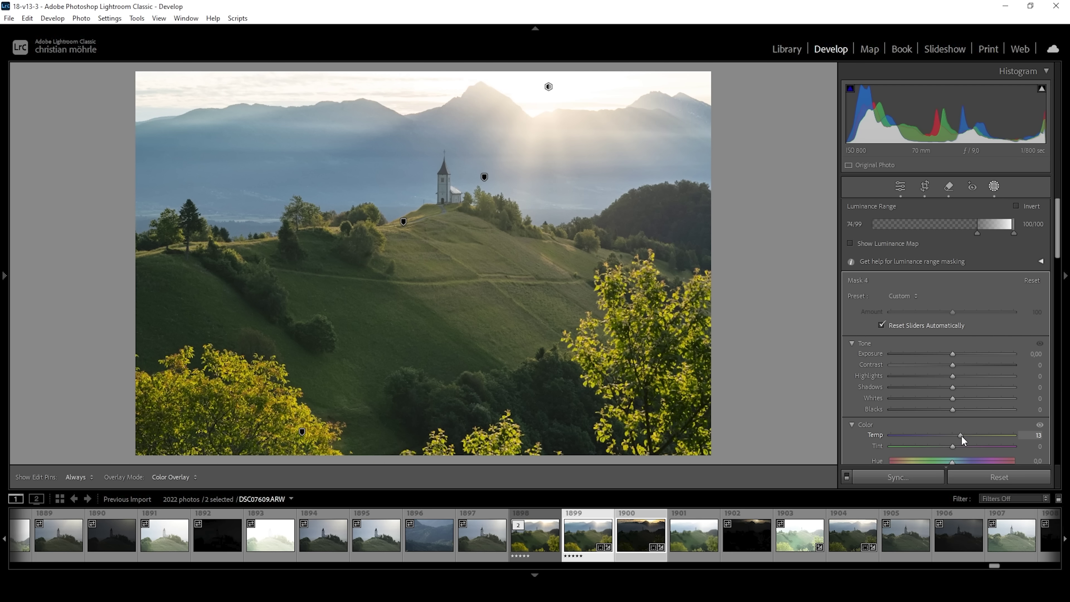
drag(961, 435, 971, 435)
scroll(961, 358, down, 5)
scroll(954, 299, down, 6)
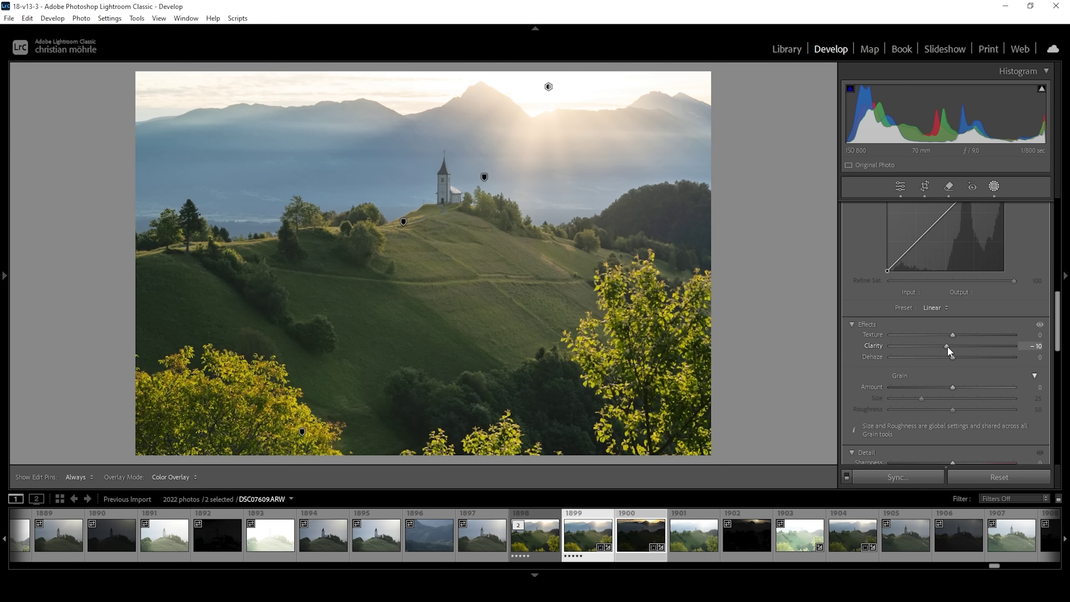
drag(946, 346, 944, 345)
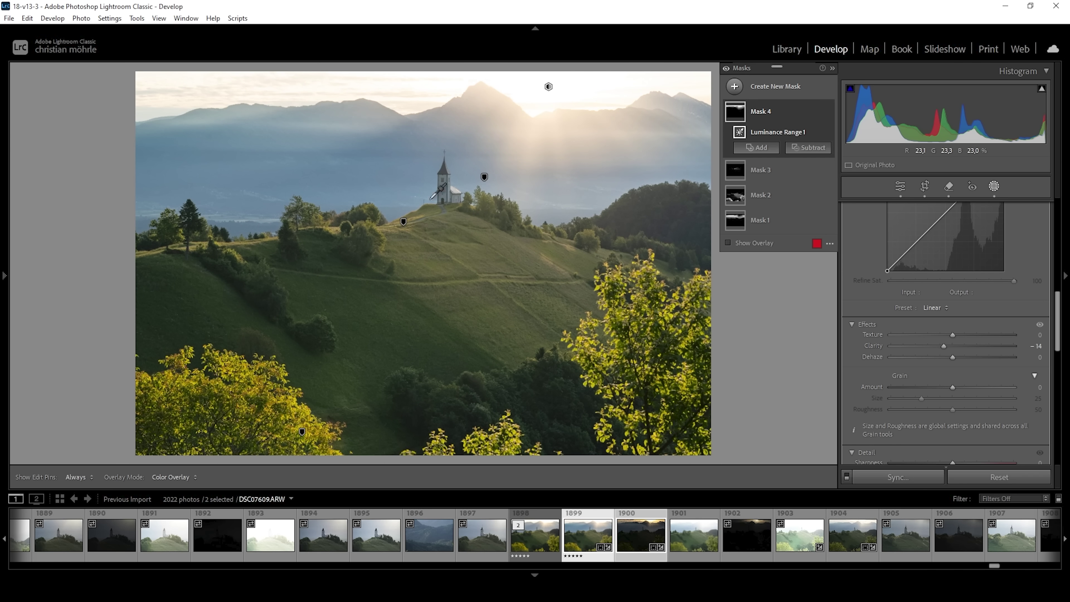
click(732, 87)
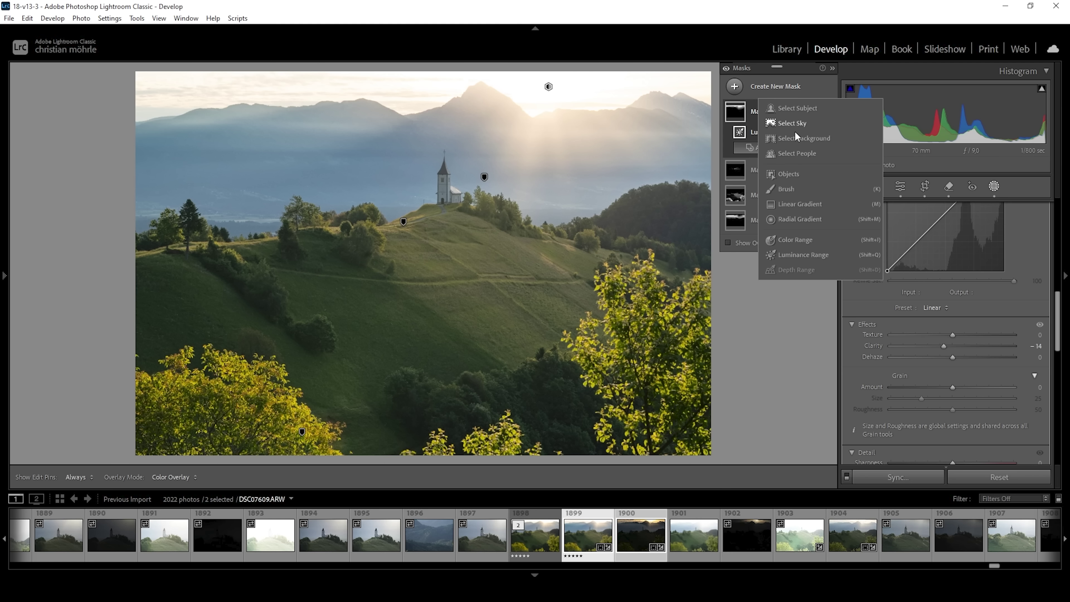
Step: Object-select the church and set Exposure 0.09, Whites 49, Blacks −29, Temp 7
click(786, 173)
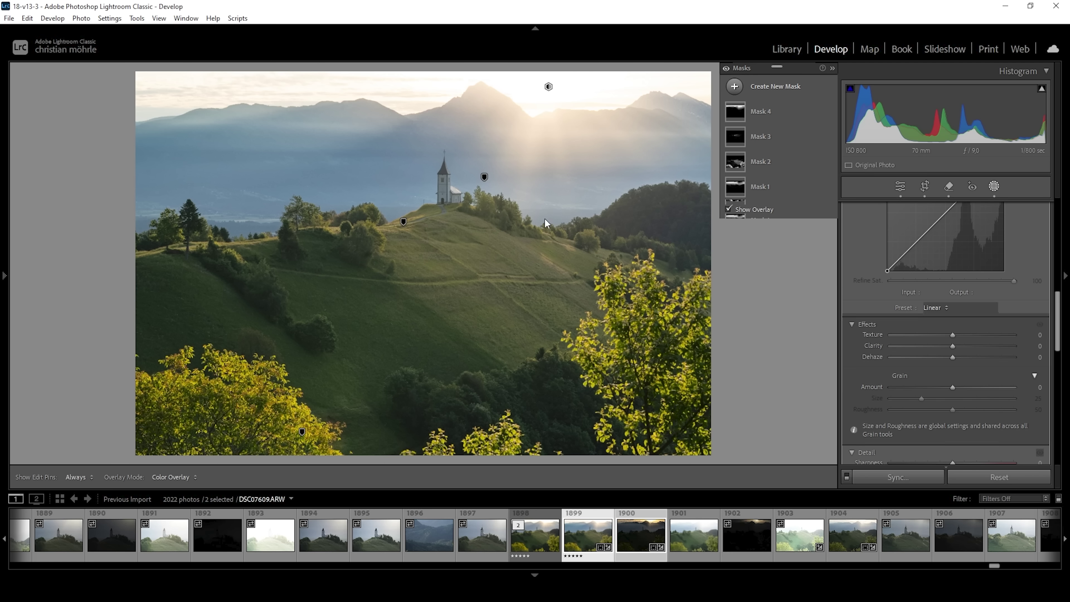
drag(429, 147, 473, 213)
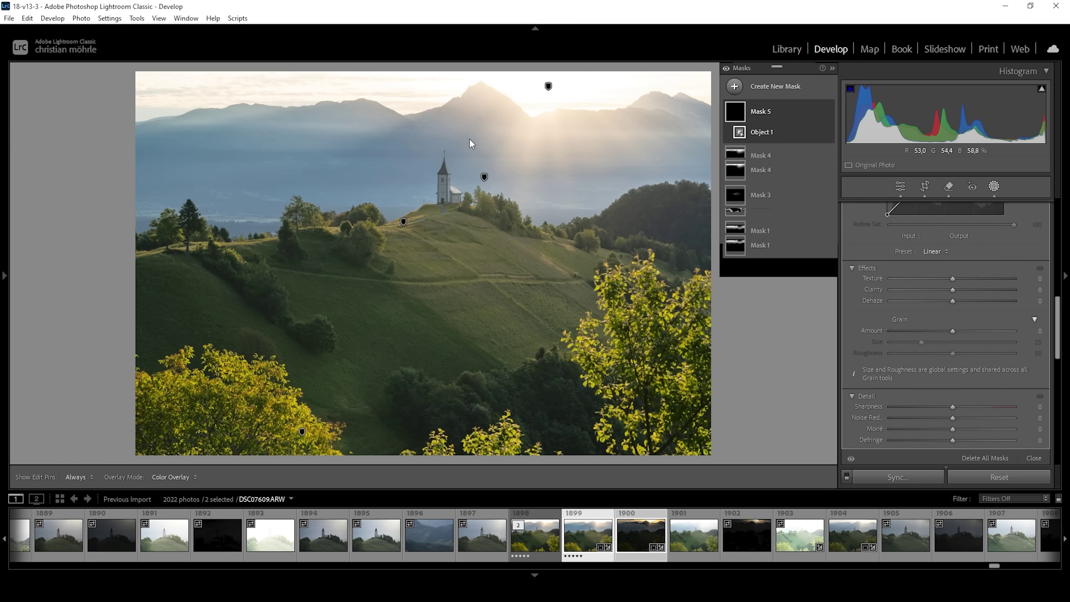
scroll(978, 313, up, 10)
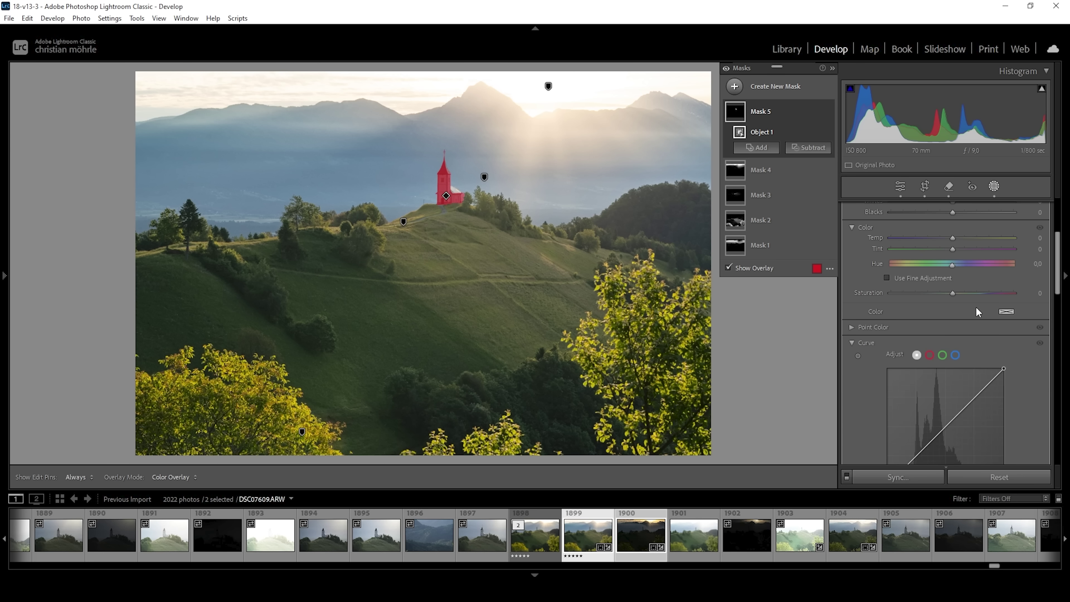
drag(953, 299, 954, 298)
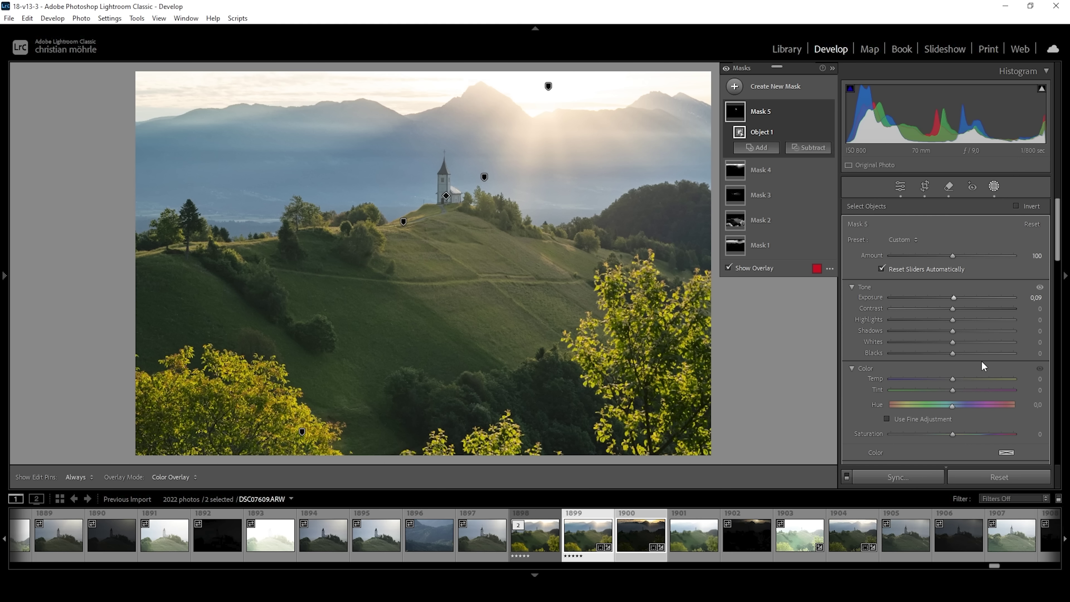
drag(950, 343, 982, 345)
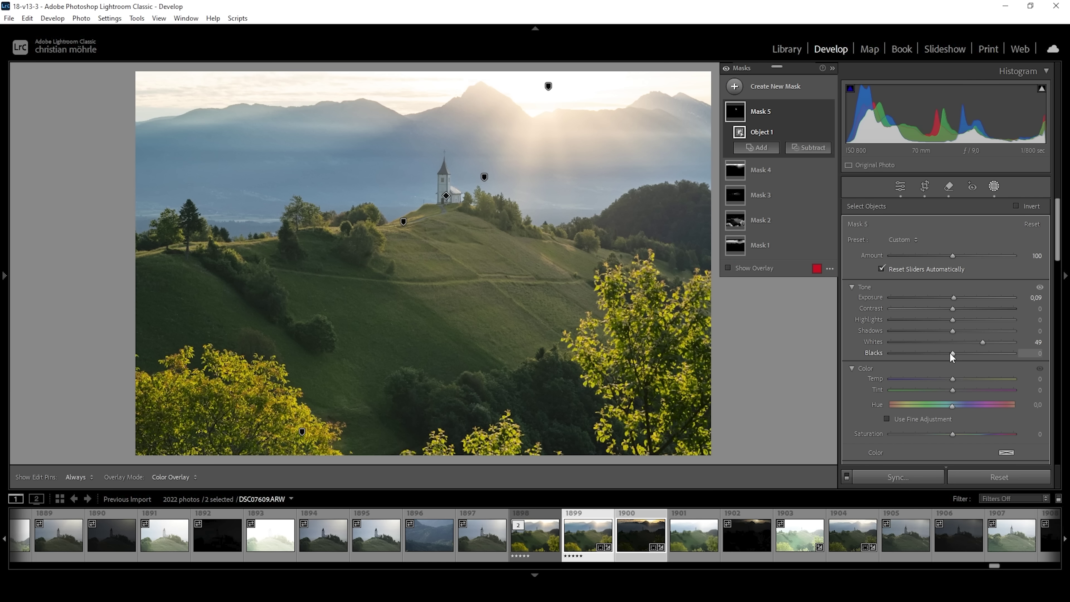
drag(951, 353, 934, 353)
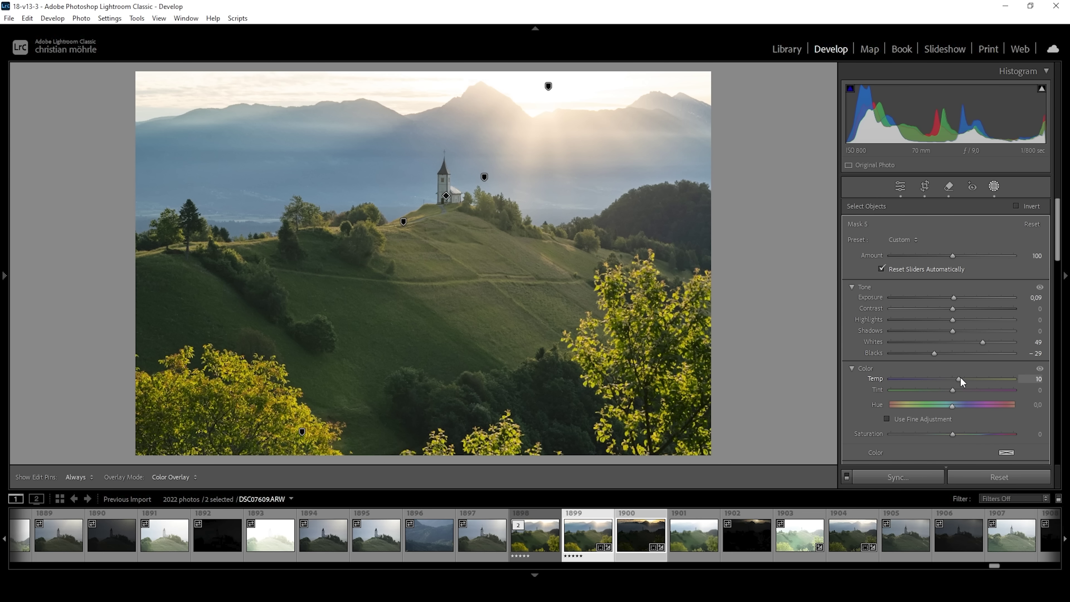
drag(955, 378, 956, 376)
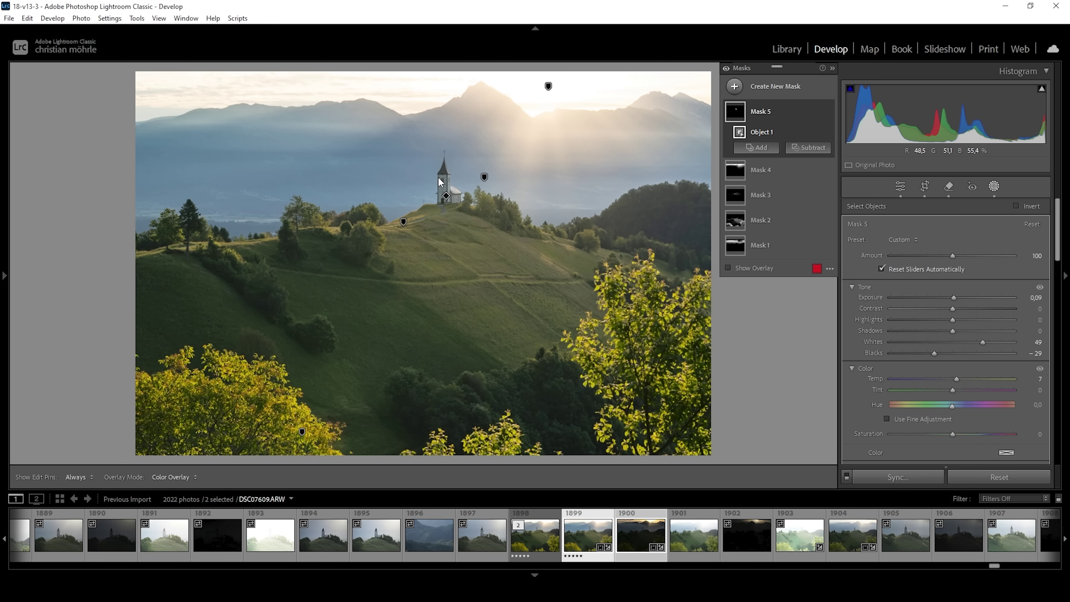
Step: Add a luminance range mask sampled from the dark hillside, refined to 2/5–14/31, with Exposure −0.13
click(734, 86)
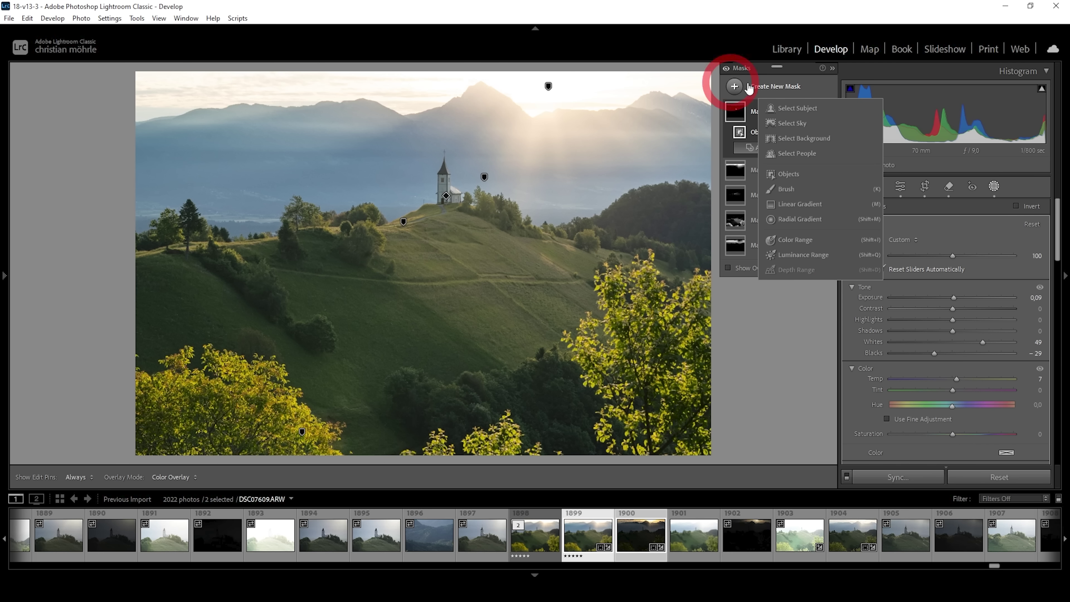
click(804, 256)
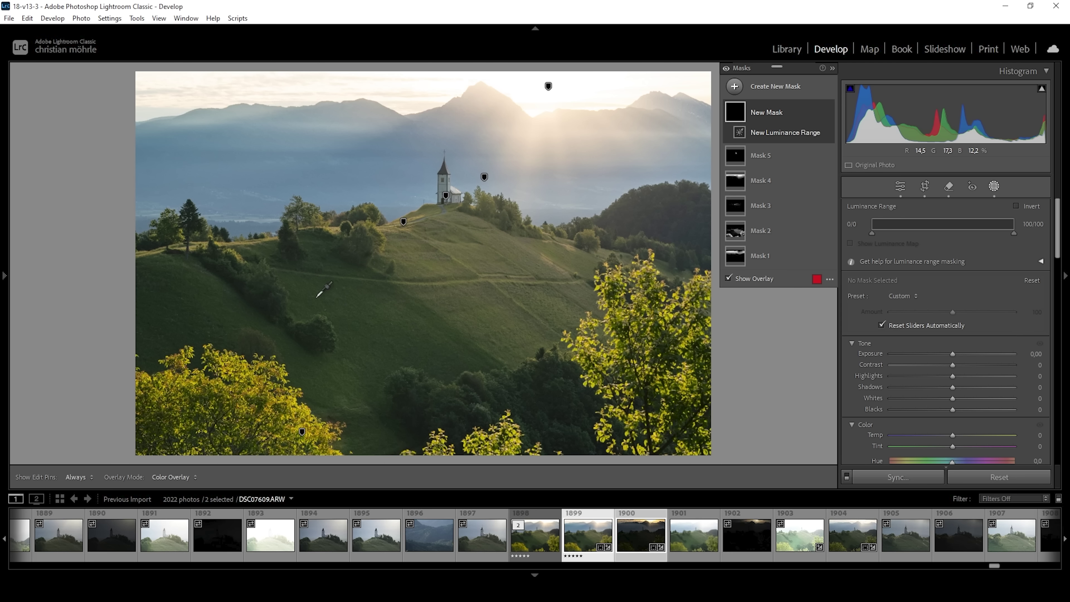
click(203, 315)
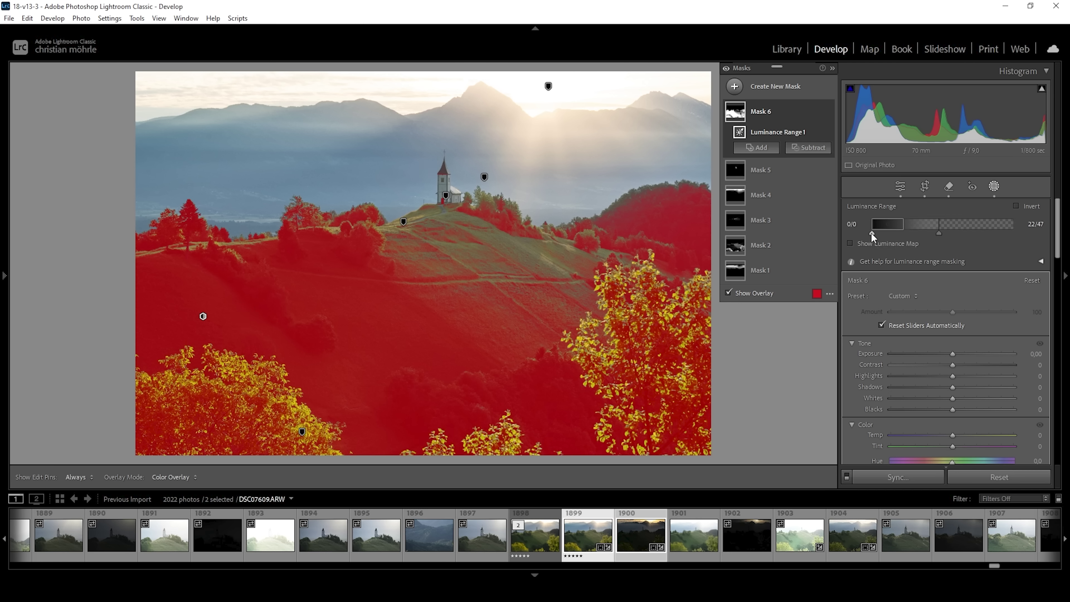
key(shift+w)
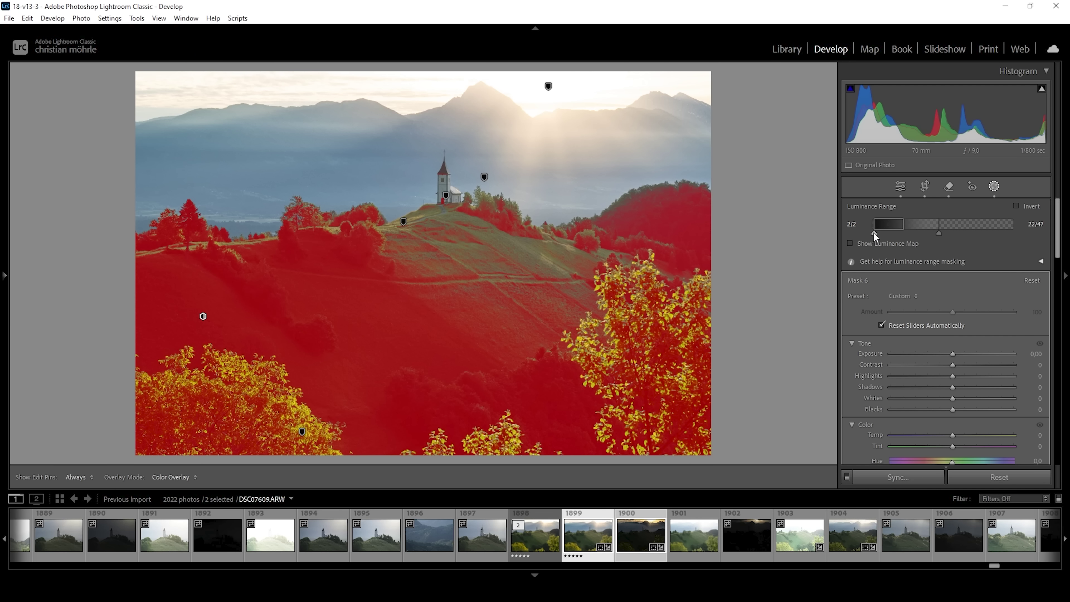
key(shift+w)
drag(871, 228, 939, 232)
drag(928, 232, 921, 230)
drag(918, 232, 902, 226)
drag(897, 222, 894, 222)
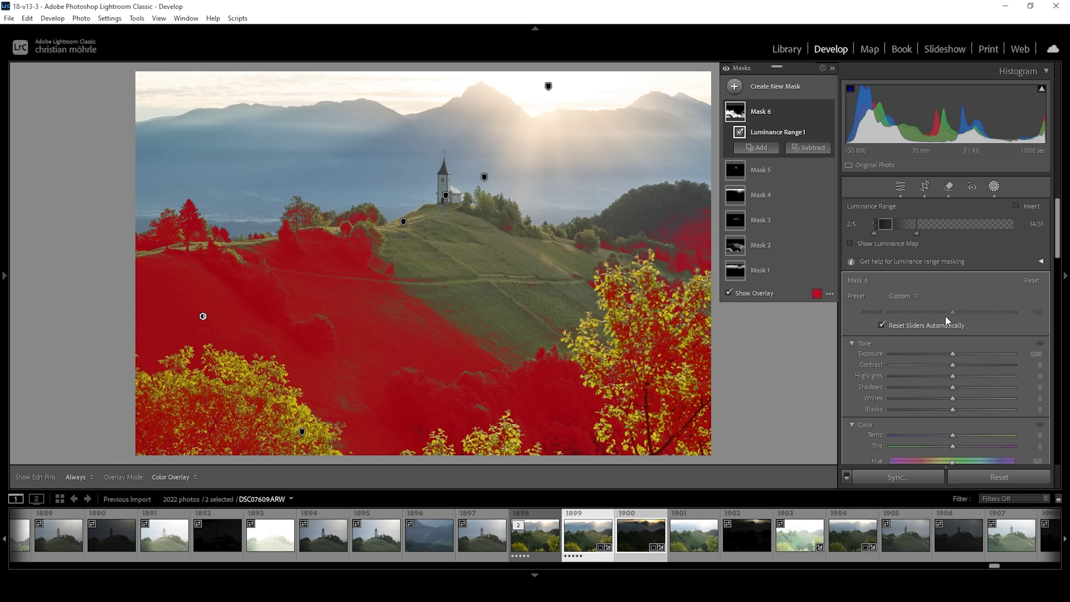
drag(951, 352, 949, 353)
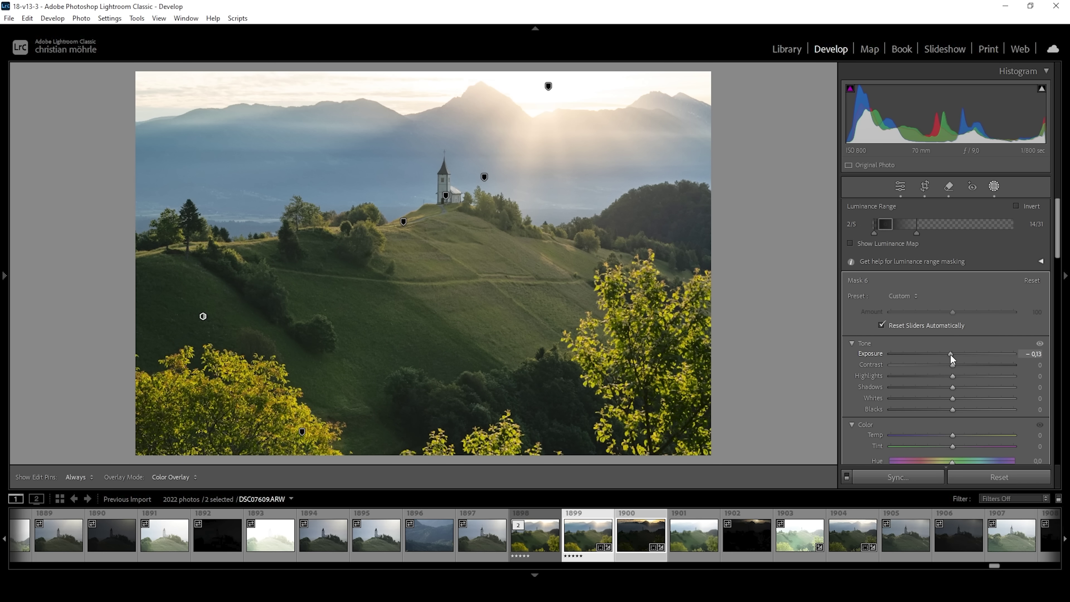
drag(950, 353, 949, 353)
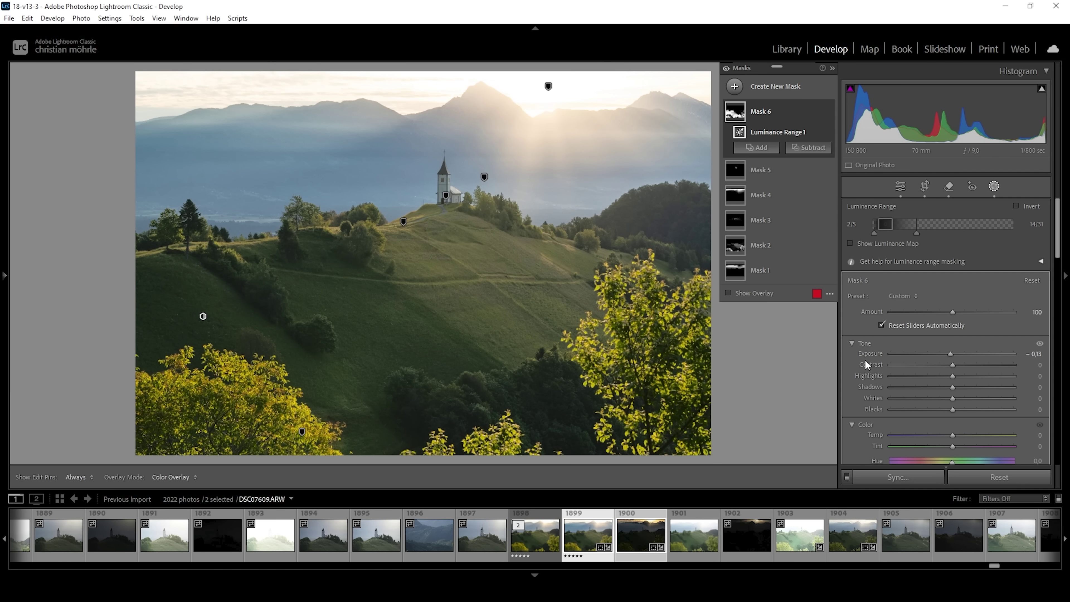
Step: Subtract a radial gradient over the lower-left trees from Mask 6
click(811, 149)
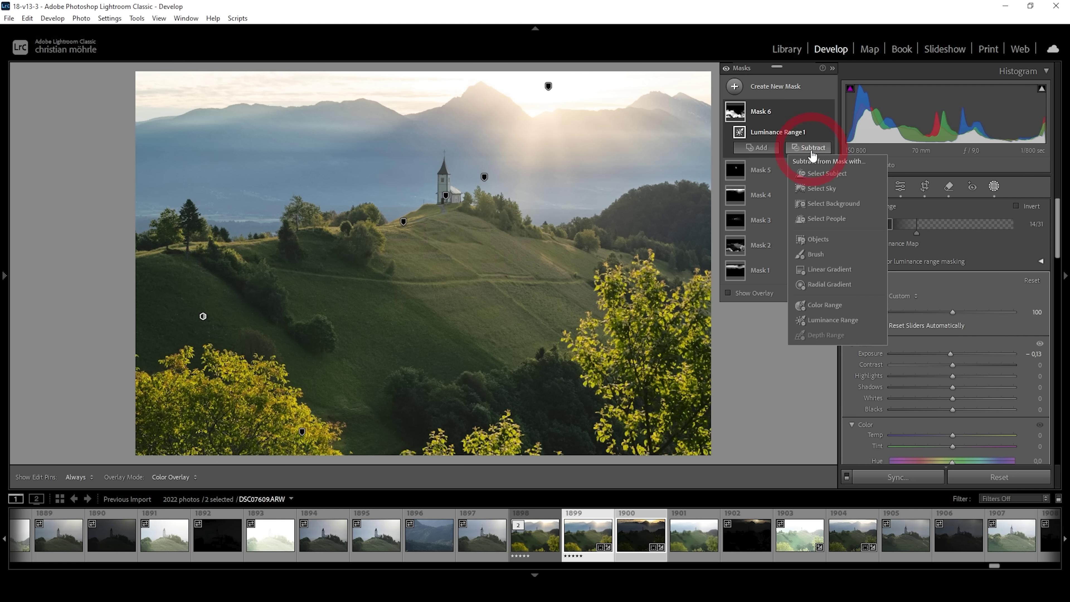
click(839, 286)
drag(212, 437, 314, 489)
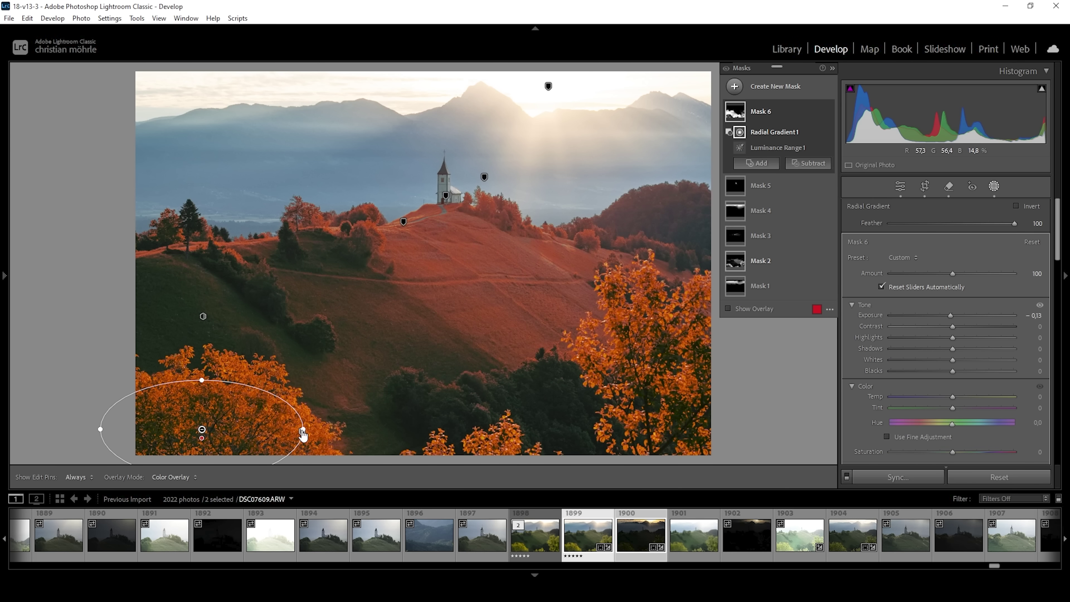
click(760, 111)
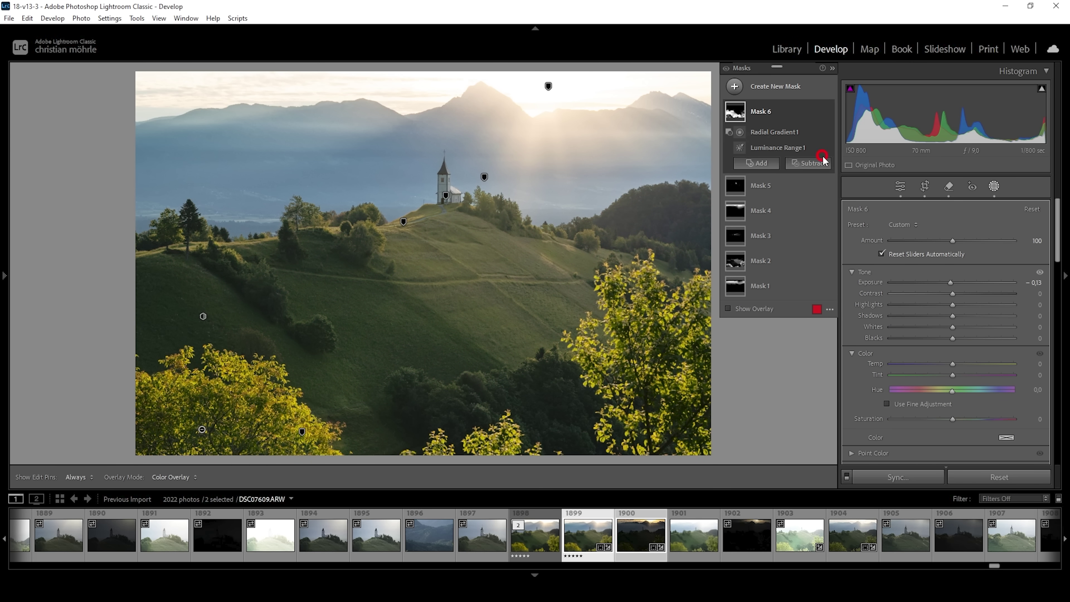
Step: Subtract a second radial gradient over the right-hand tree, then start a new luminance range mask
click(807, 163)
click(824, 293)
mouse_move(665, 388)
mouse_down()
mouse_move(741, 482)
mouse_move(675, 391)
mouse_up()
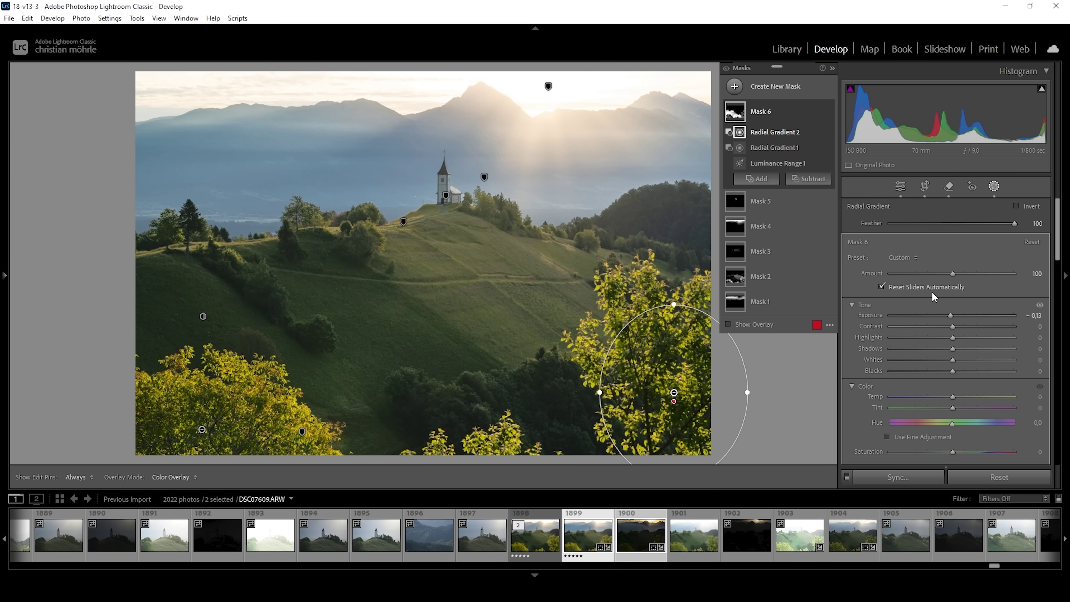
click(734, 86)
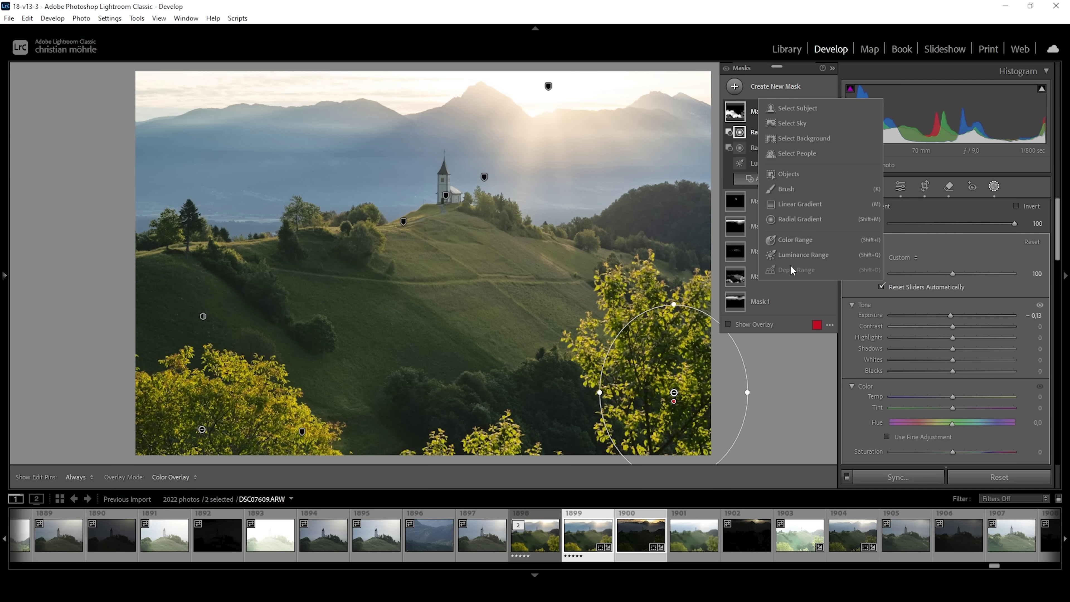
click(794, 258)
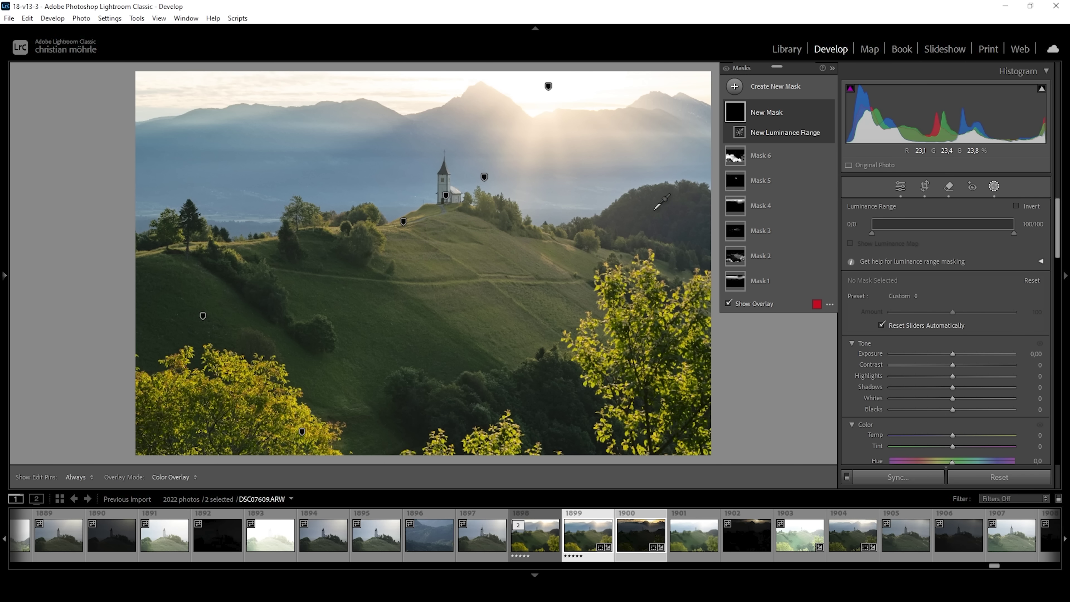
Step: Sample the dark right-hand hill for Mask 7, intersect it with a brush over the hill, Exposure −0.52
click(653, 210)
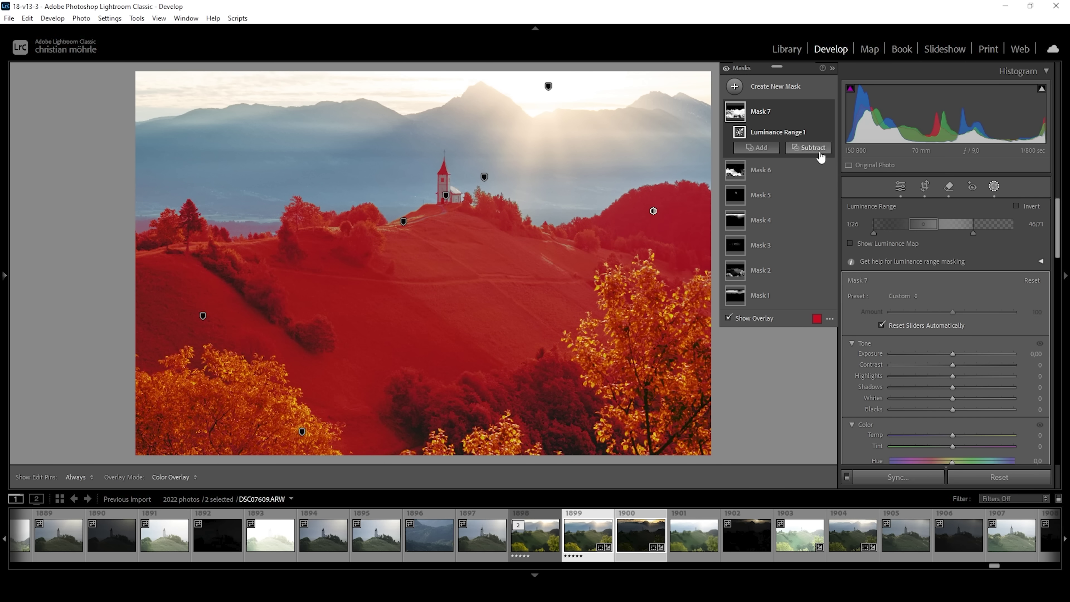
right_click(817, 115)
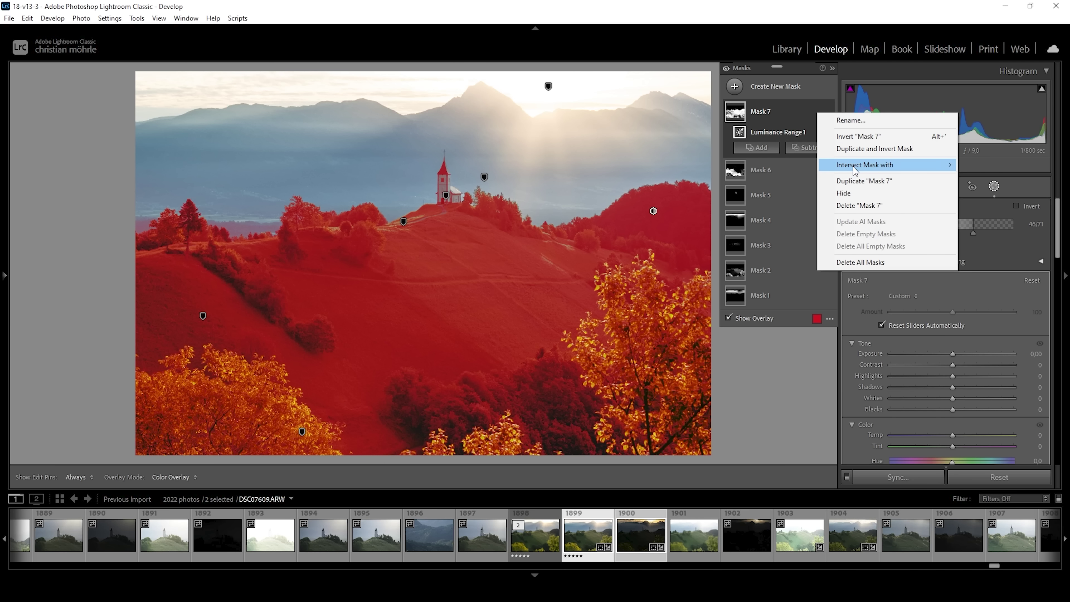
mouse_move(855, 167)
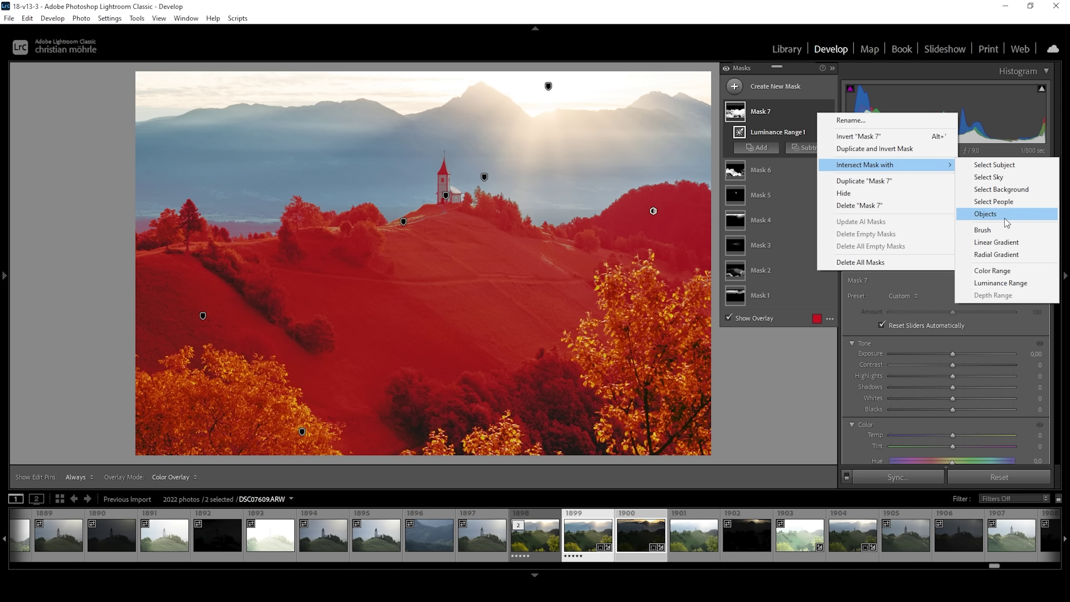
click(994, 231)
mouse_move(628, 226)
mouse_down()
mouse_move(598, 208)
mouse_move(672, 236)
mouse_move(680, 233)
mouse_move(636, 207)
mouse_move(609, 203)
mouse_move(677, 196)
mouse_move(700, 215)
mouse_move(689, 251)
mouse_move(679, 235)
mouse_move(701, 243)
mouse_move(705, 230)
mouse_move(723, 229)
mouse_move(593, 208)
mouse_move(622, 226)
mouse_up()
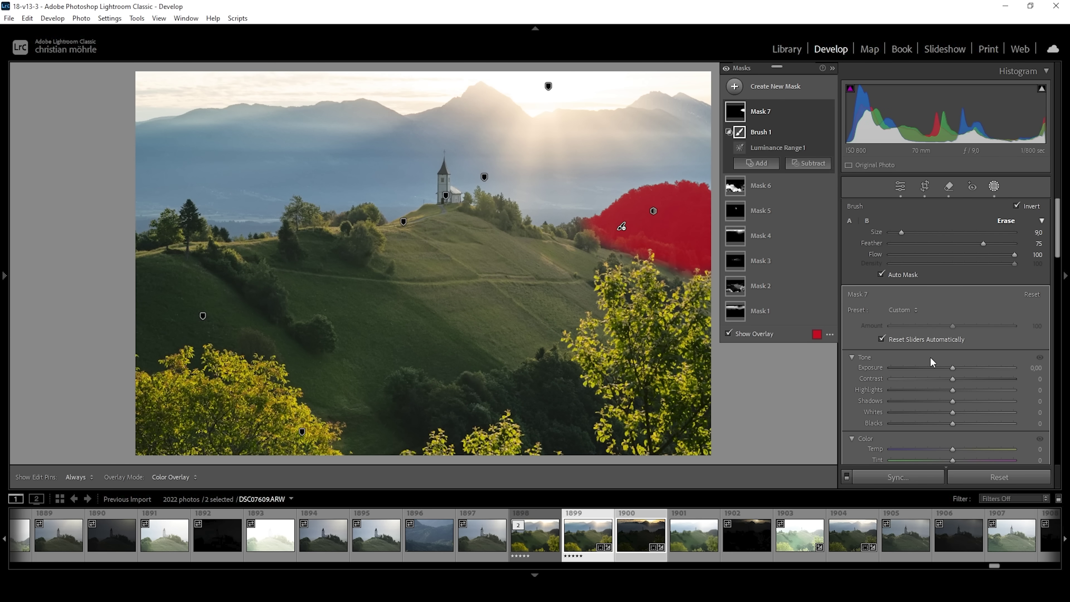
drag(952, 368, 944, 365)
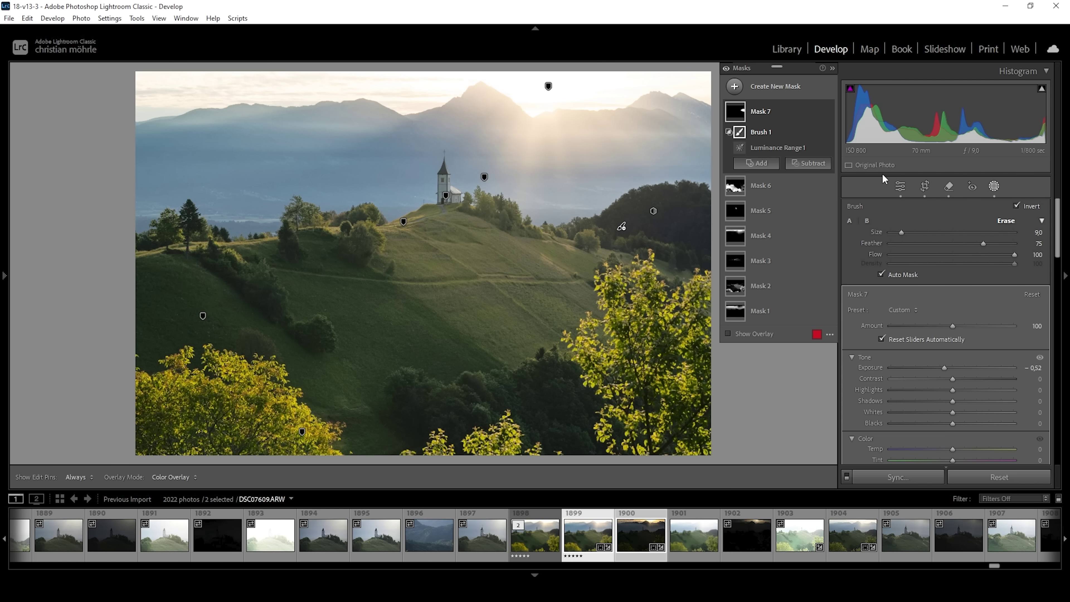
click(725, 69)
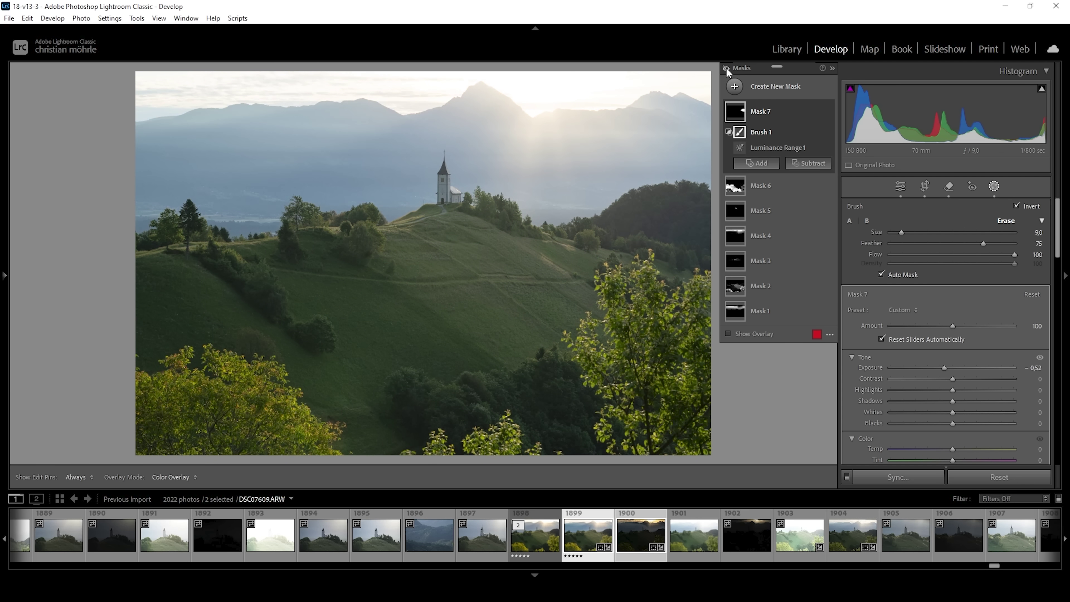
click(725, 68)
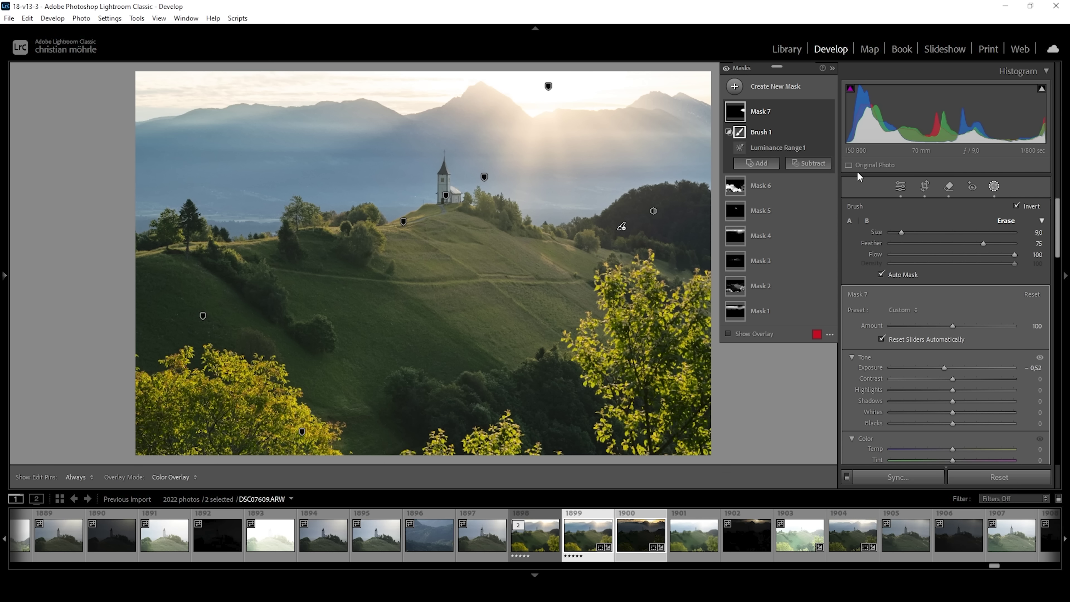
Step: Leave masking and set Color Mixer saturation to Yellow +22, Green +25, Blue −28
click(897, 186)
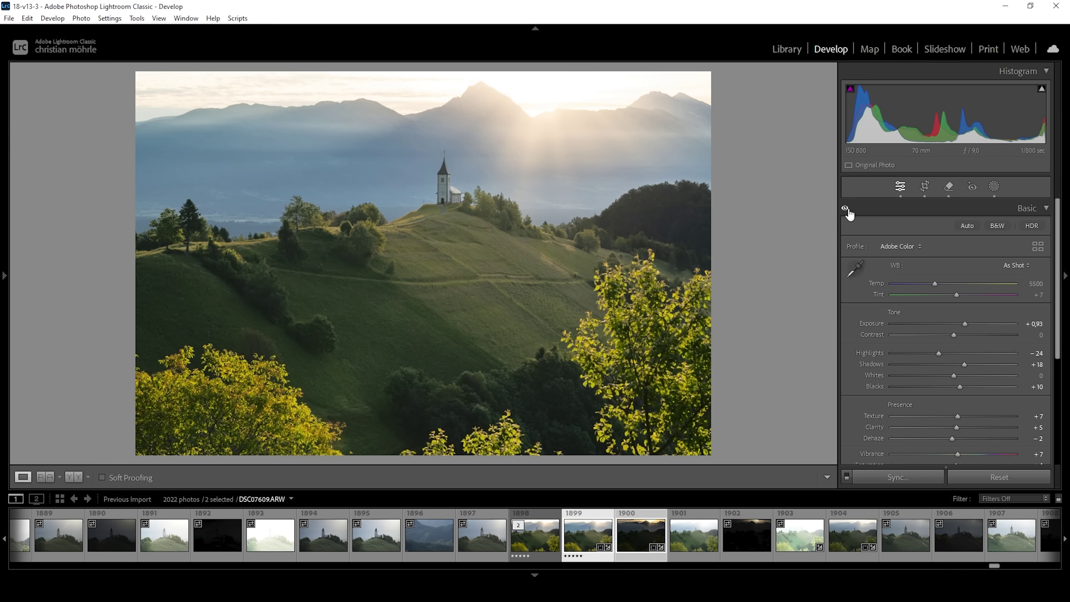
click(1047, 208)
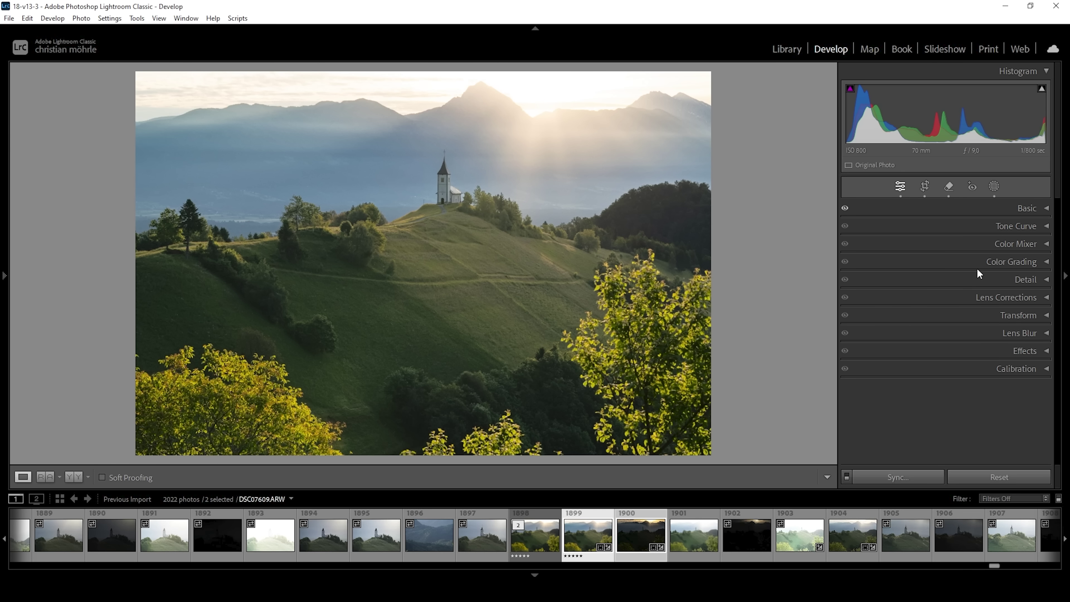
click(1032, 244)
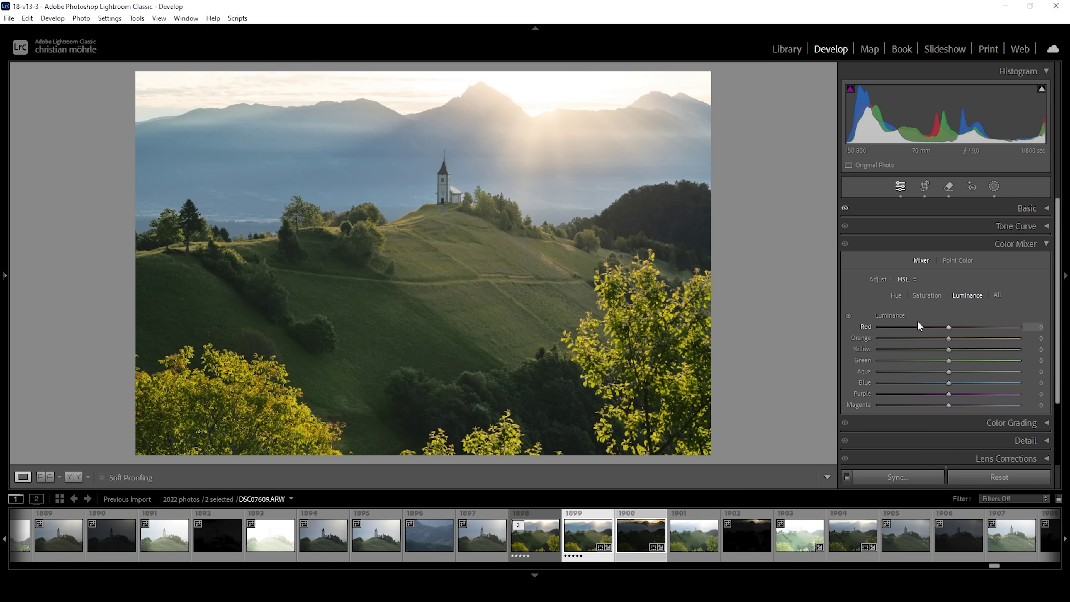
click(933, 294)
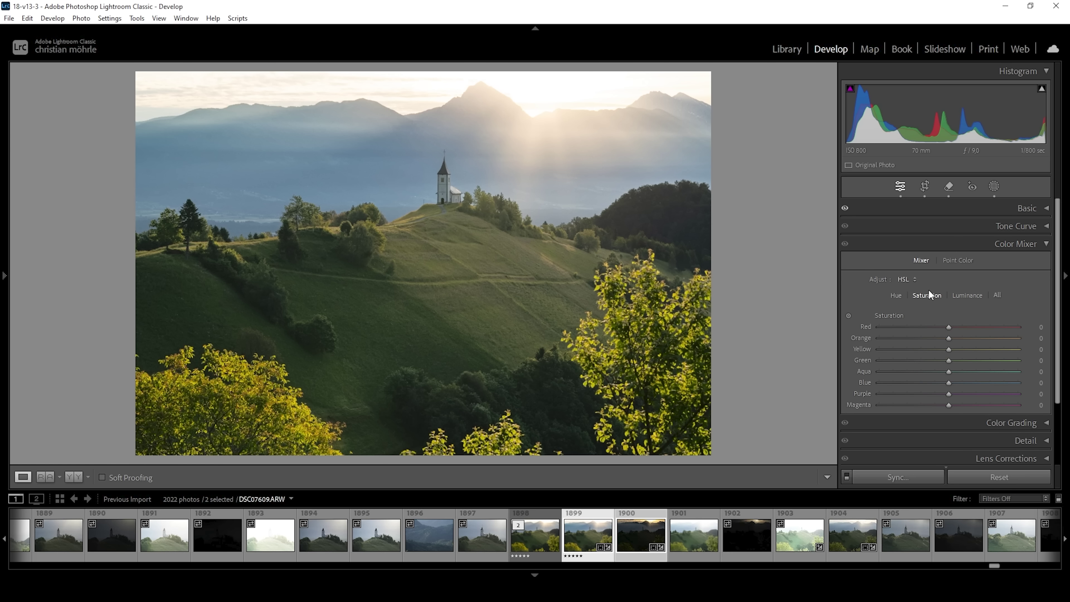
drag(948, 348, 932, 386)
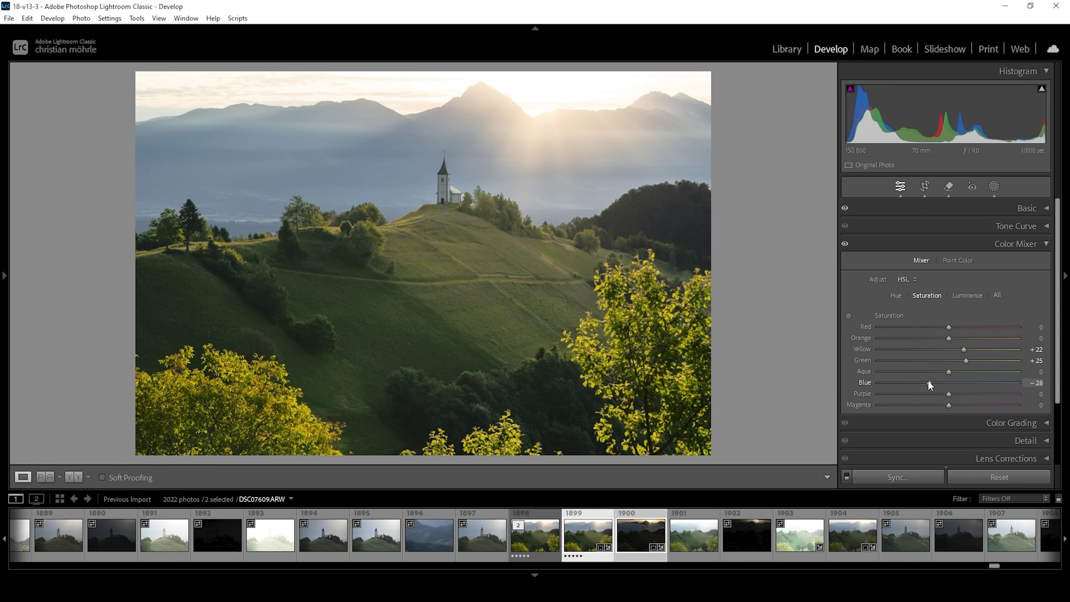
drag(934, 384, 934, 382)
Step: Raise Color Mixer luminance to Yellow +14 and Green +31
click(965, 295)
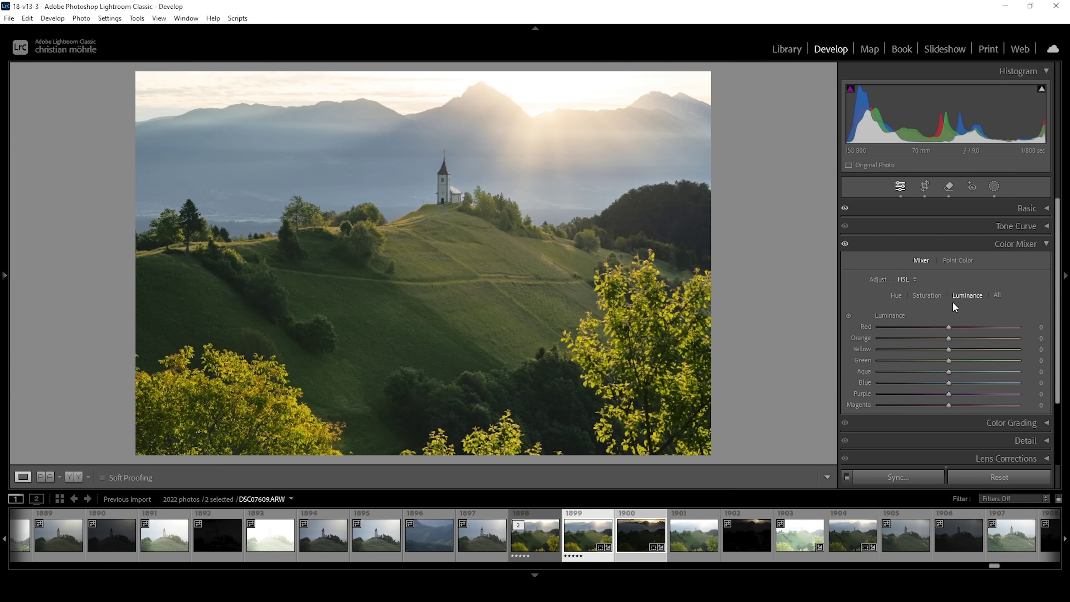
mouse_move(949, 358)
mouse_down()
mouse_move(975, 361)
mouse_move(960, 349)
mouse_up()
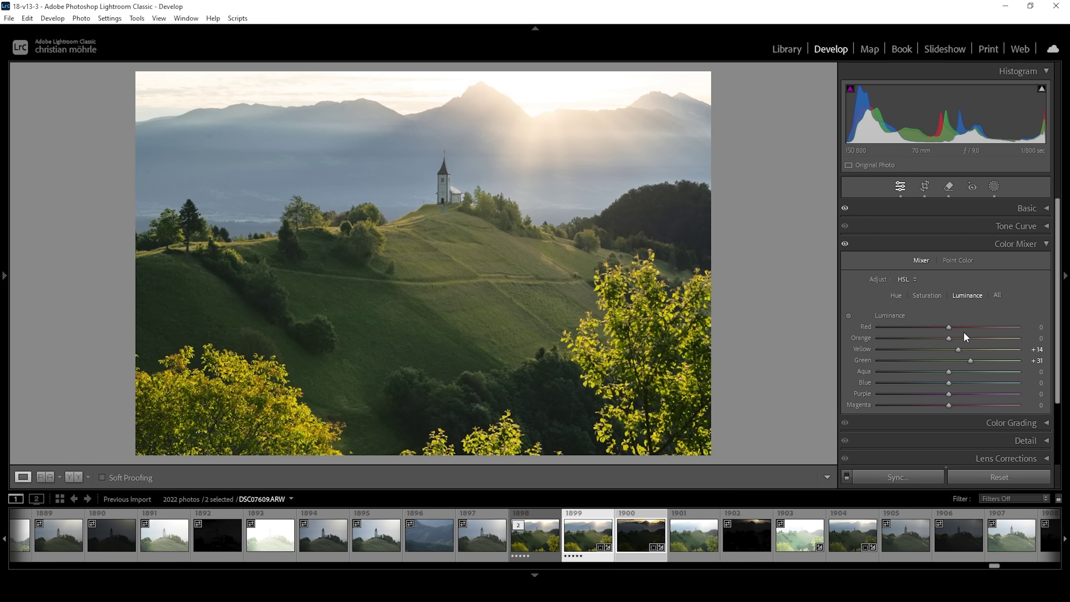
click(1040, 243)
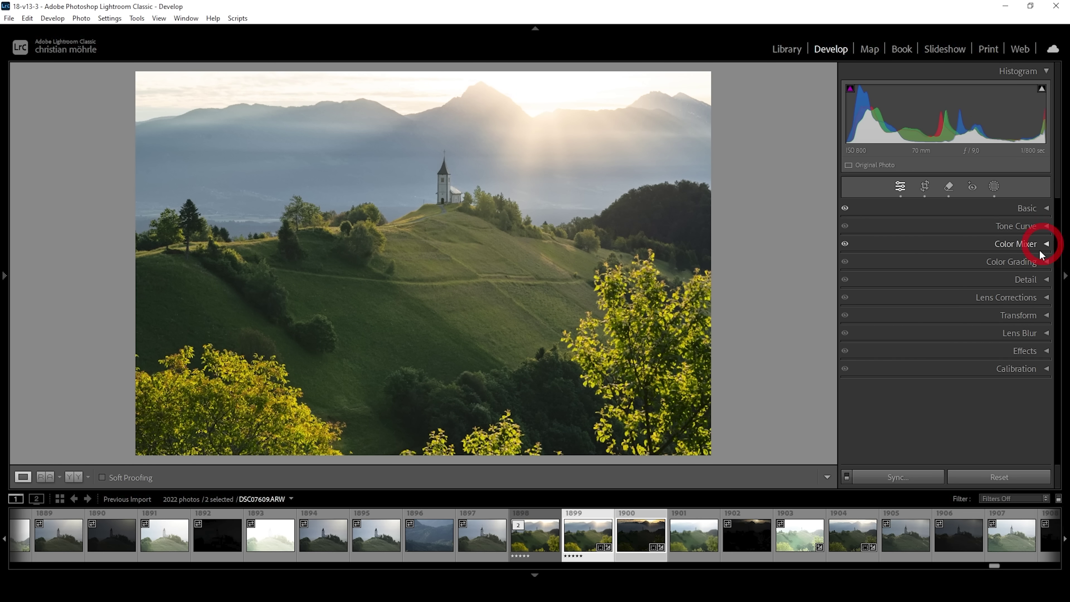
click(1019, 262)
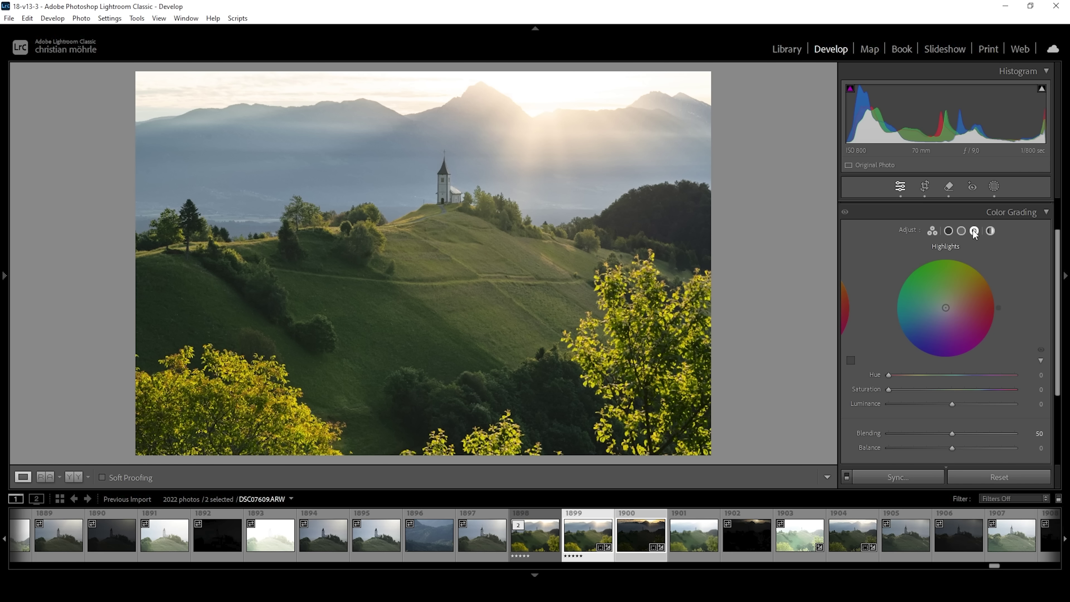
Step: Tint the Color Grading highlights to Hue 57 with Saturation 4
drag(887, 376, 908, 384)
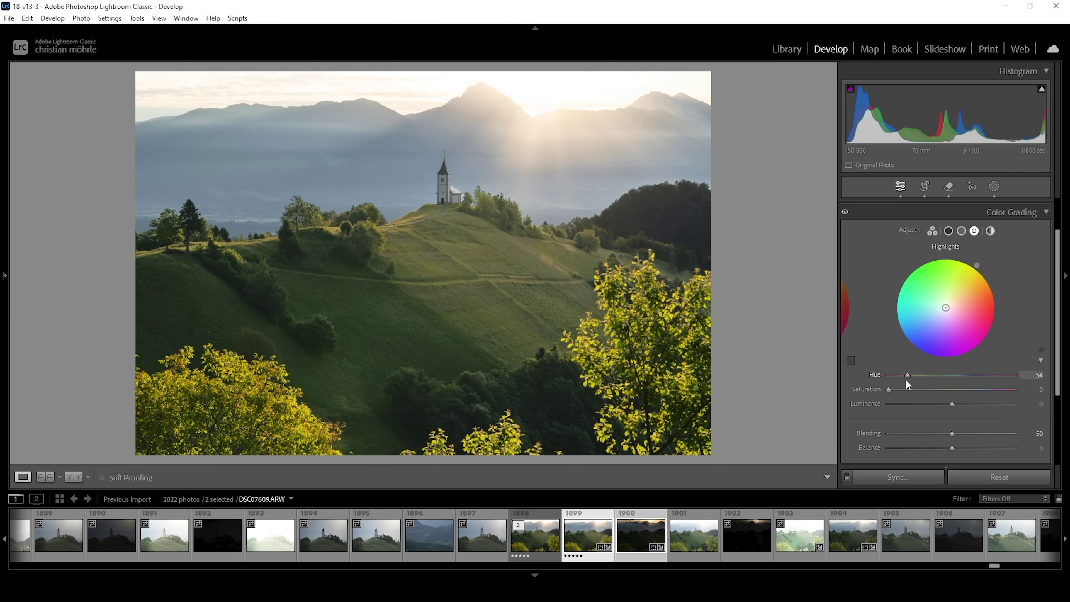
drag(905, 380, 907, 380)
drag(888, 389, 892, 390)
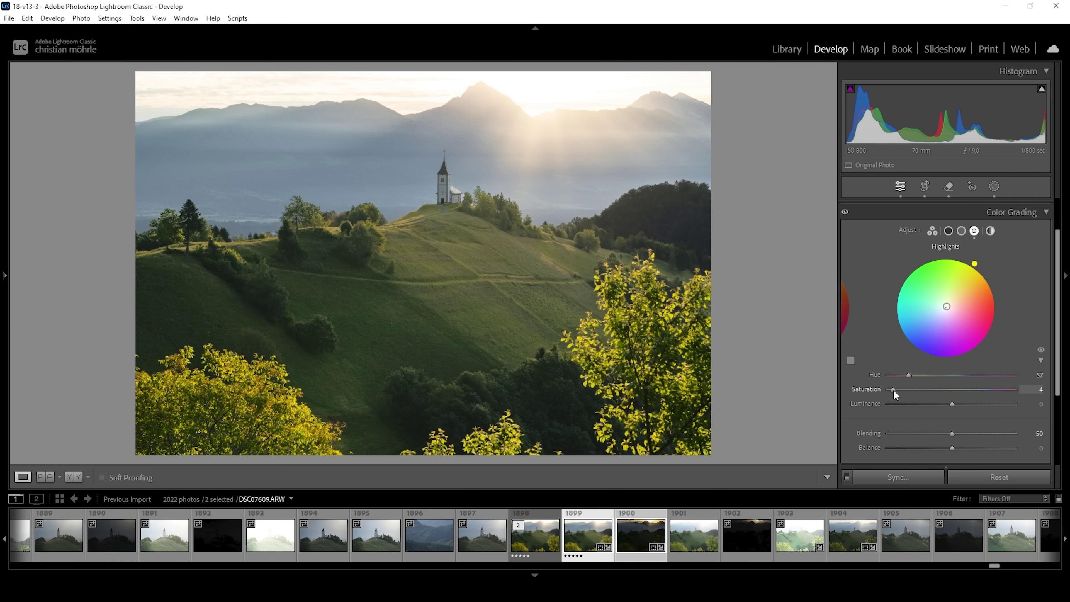
click(1035, 213)
Step: Raise the Calibration Blue Primary Saturation to +7
click(1021, 372)
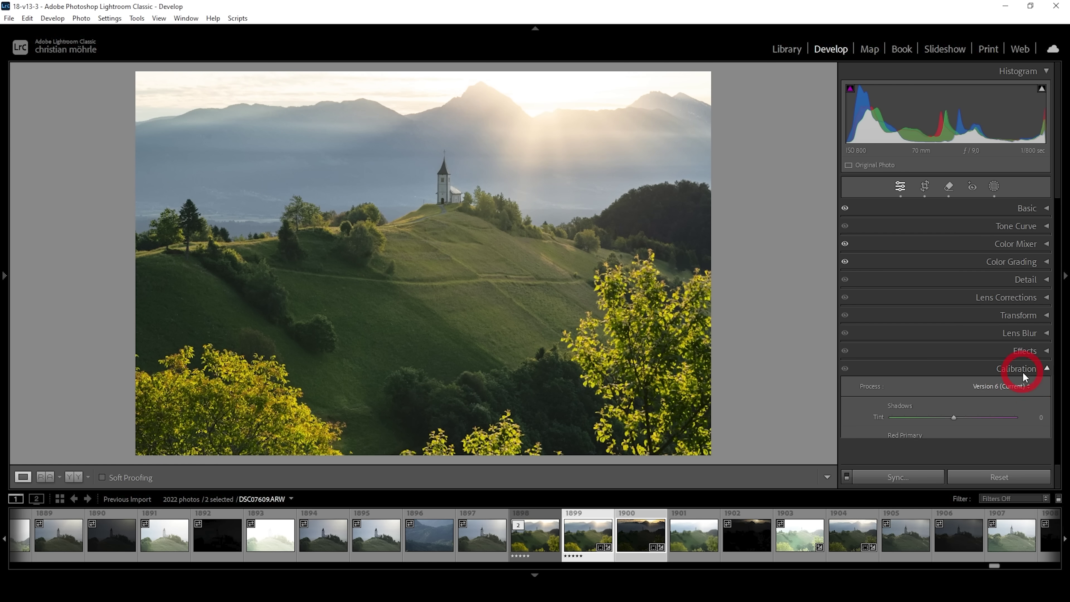
drag(952, 450, 954, 455)
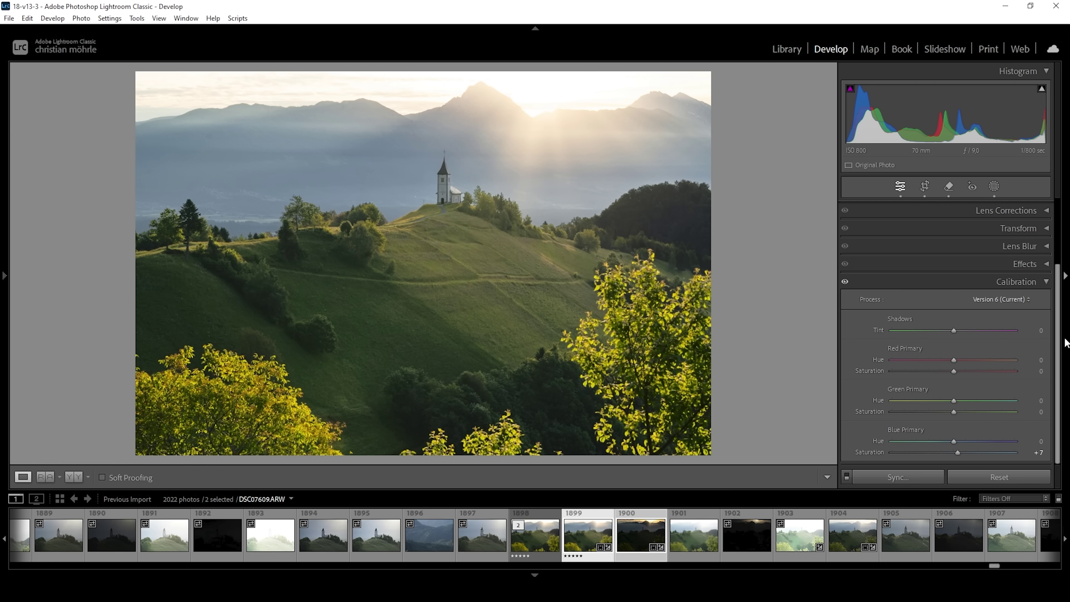
click(1040, 283)
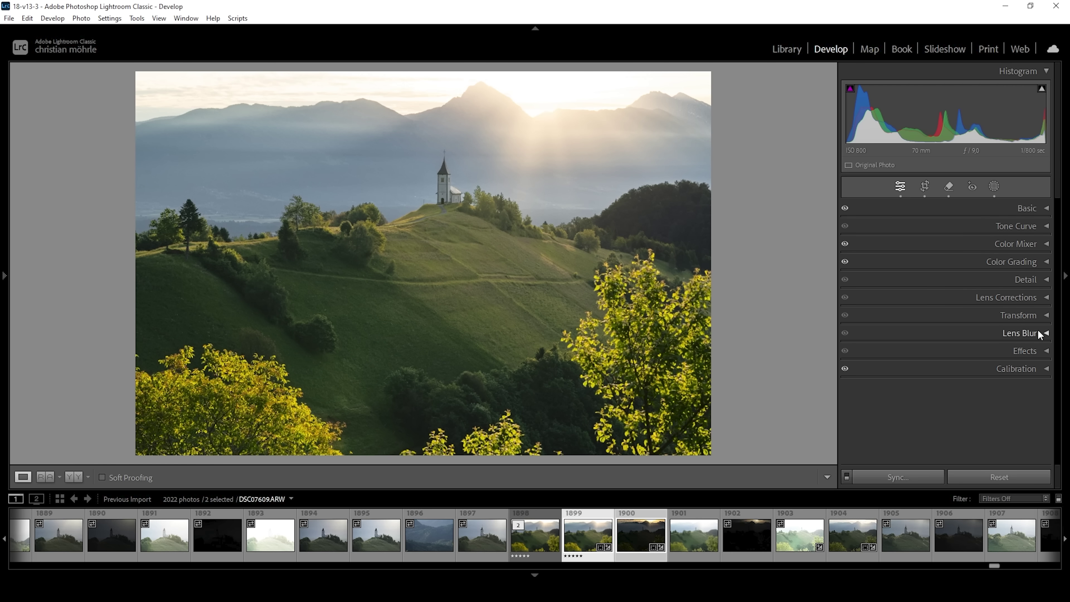
Step: Set Detail panel sharpening to Detail 100 and Masking 66
click(1024, 280)
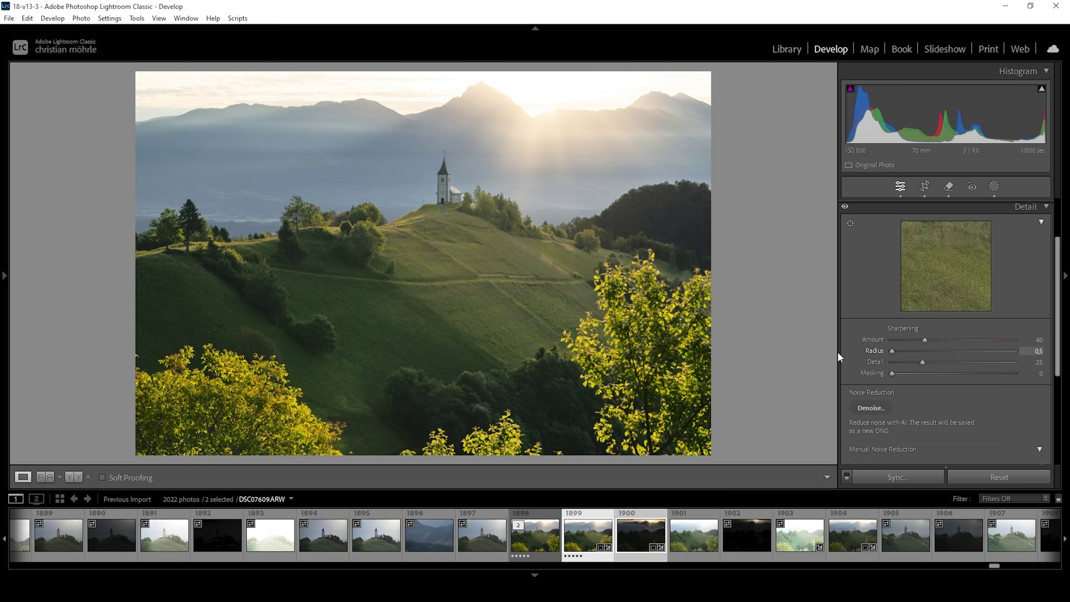
drag(934, 362, 993, 363)
drag(894, 373, 972, 376)
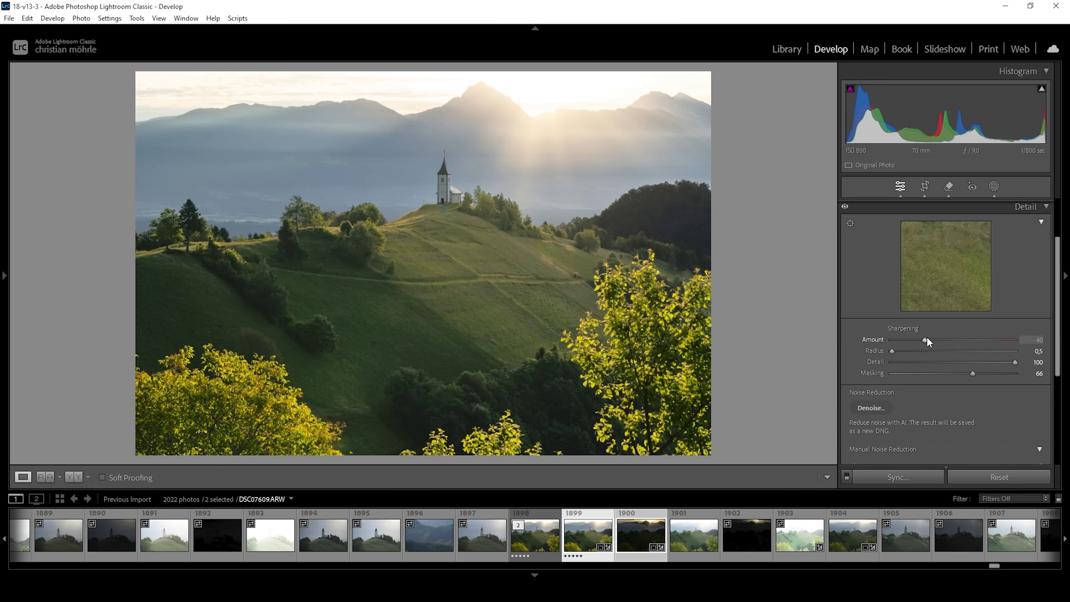